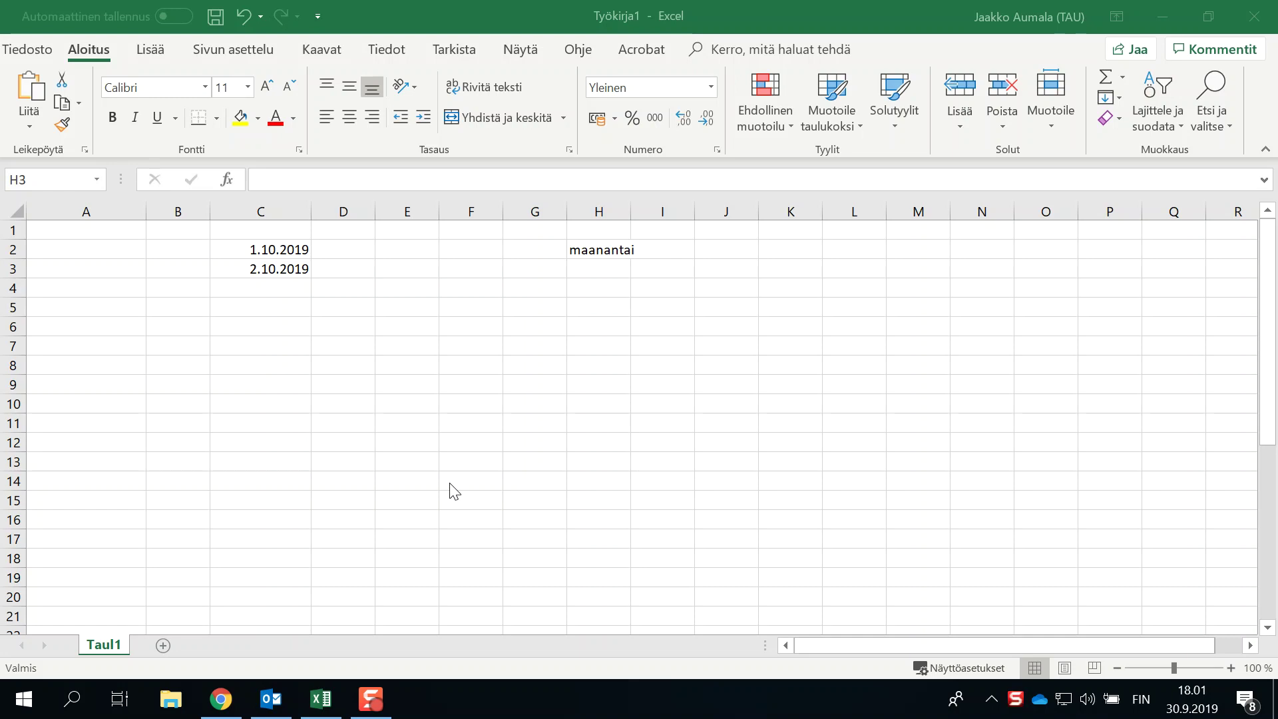
Autofill maanantai from H2 down to H8 so column H lists all seven weekdays
left_click(586, 246)
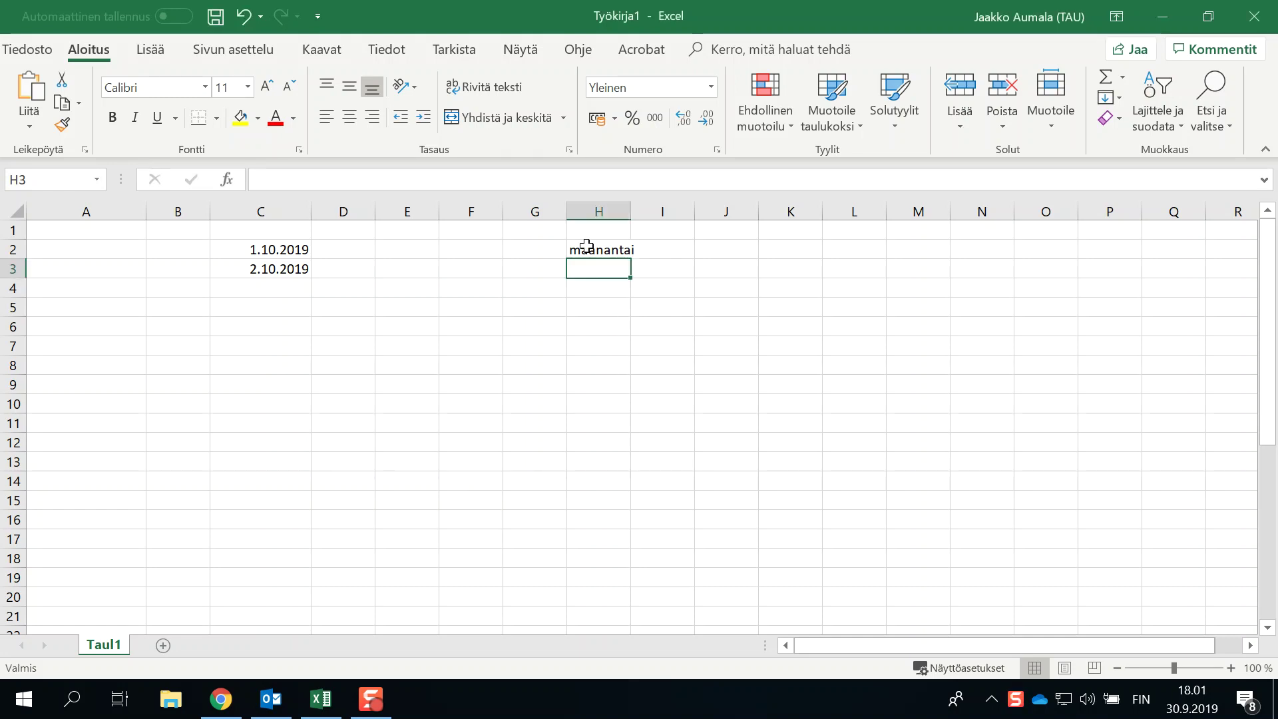
left_click(586, 248)
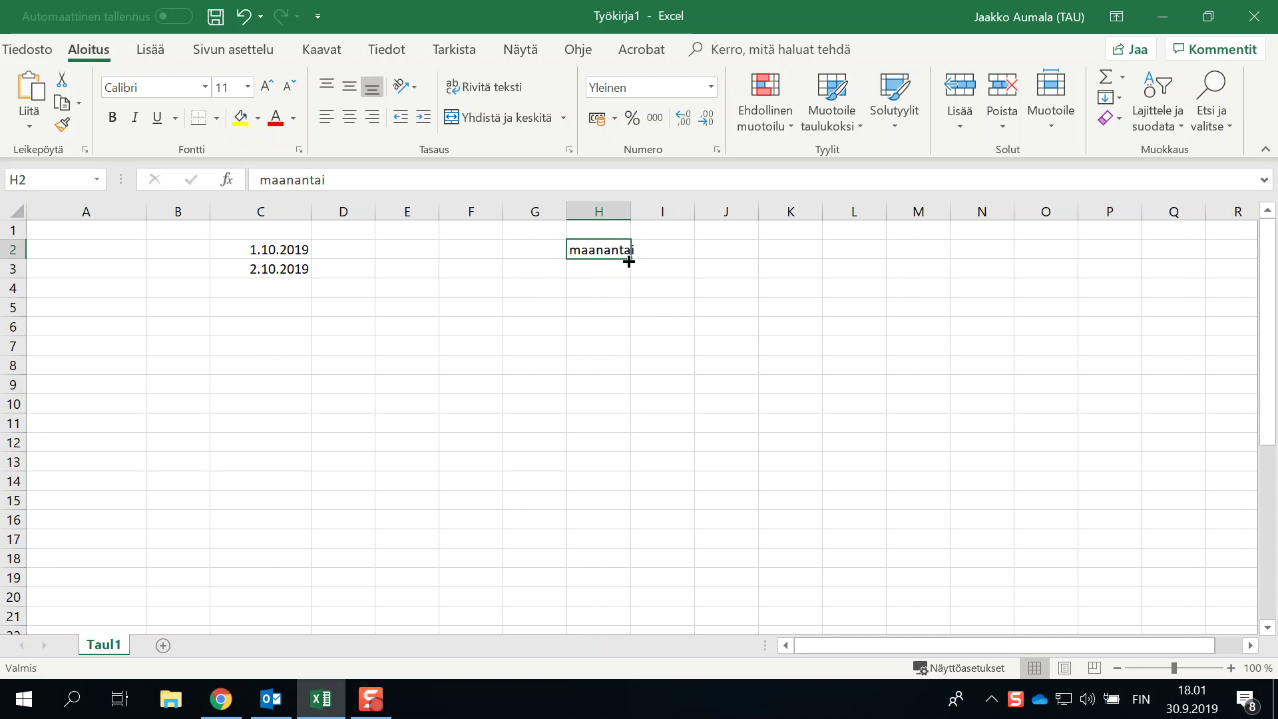
left_click_drag(628, 262, 620, 371)
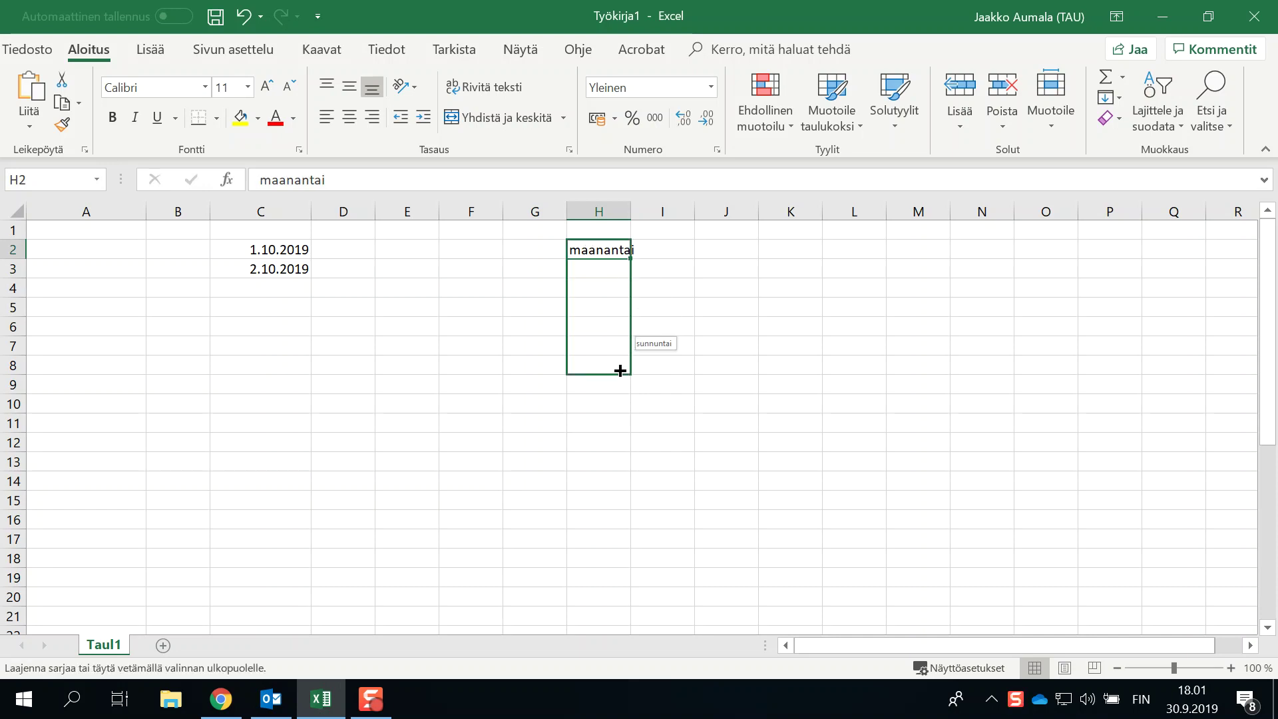
left_click_drag(619, 371, 620, 371)
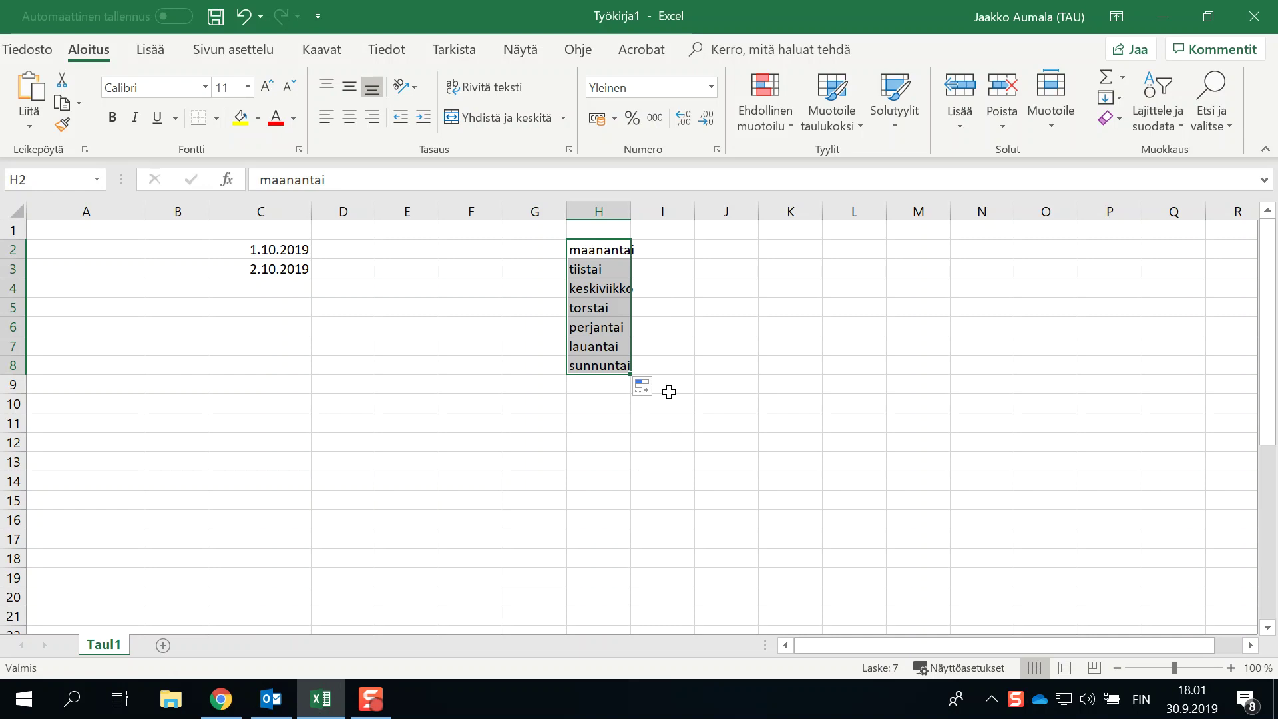
left_click_drag(285, 253, 285, 265)
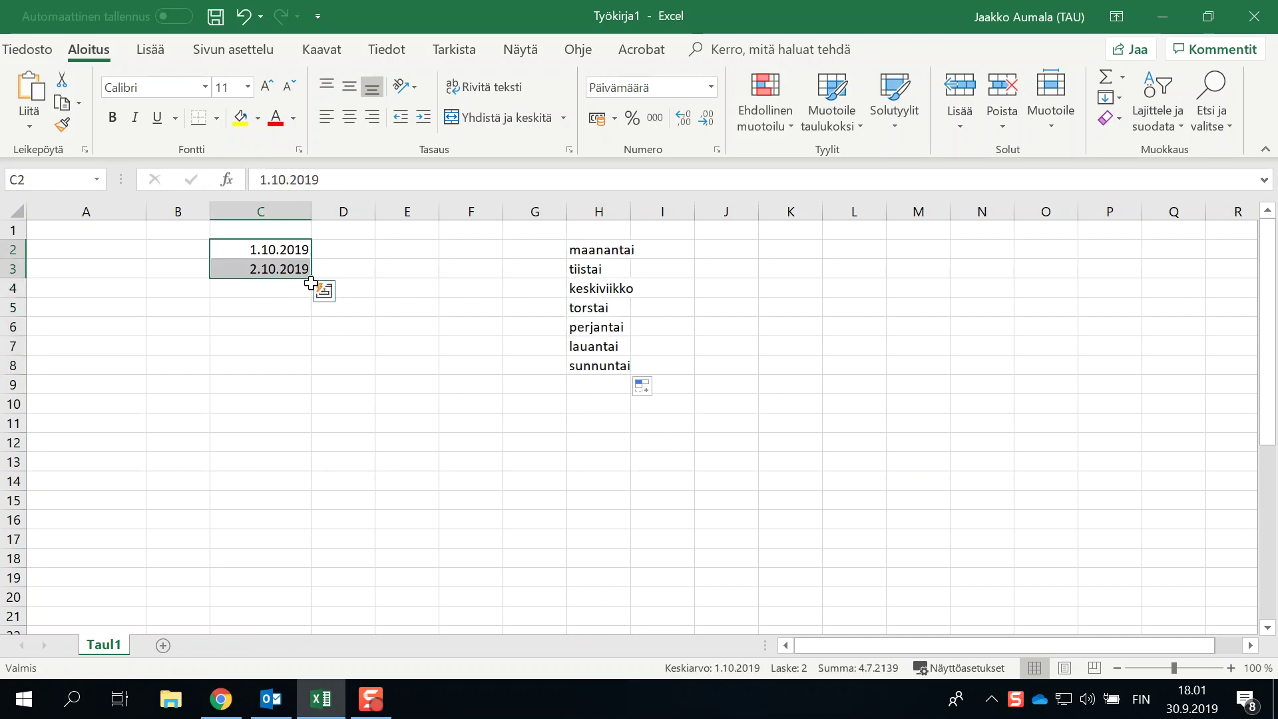
Fill the C2:C3 date series down until it reaches 8.11.2019 in C40
left_click_drag(311, 283, 326, 607)
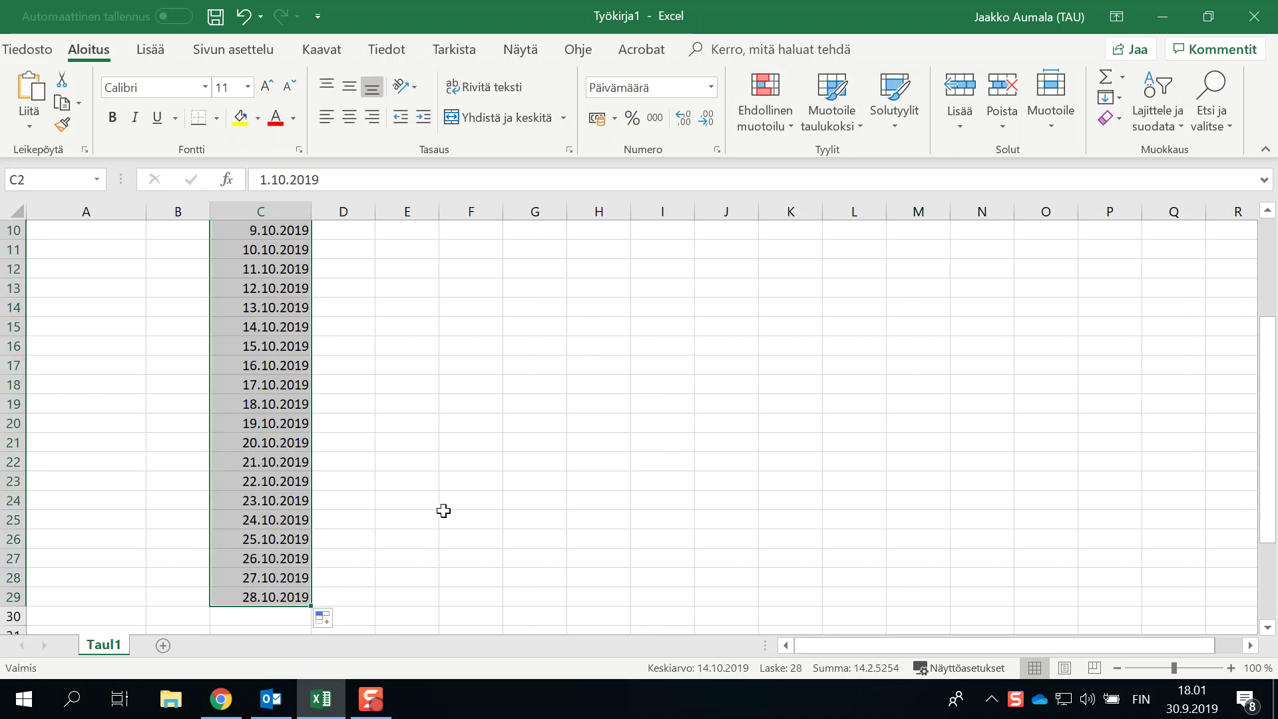
scroll(446, 511, "up", 1)
scroll(452, 511, "up", 2)
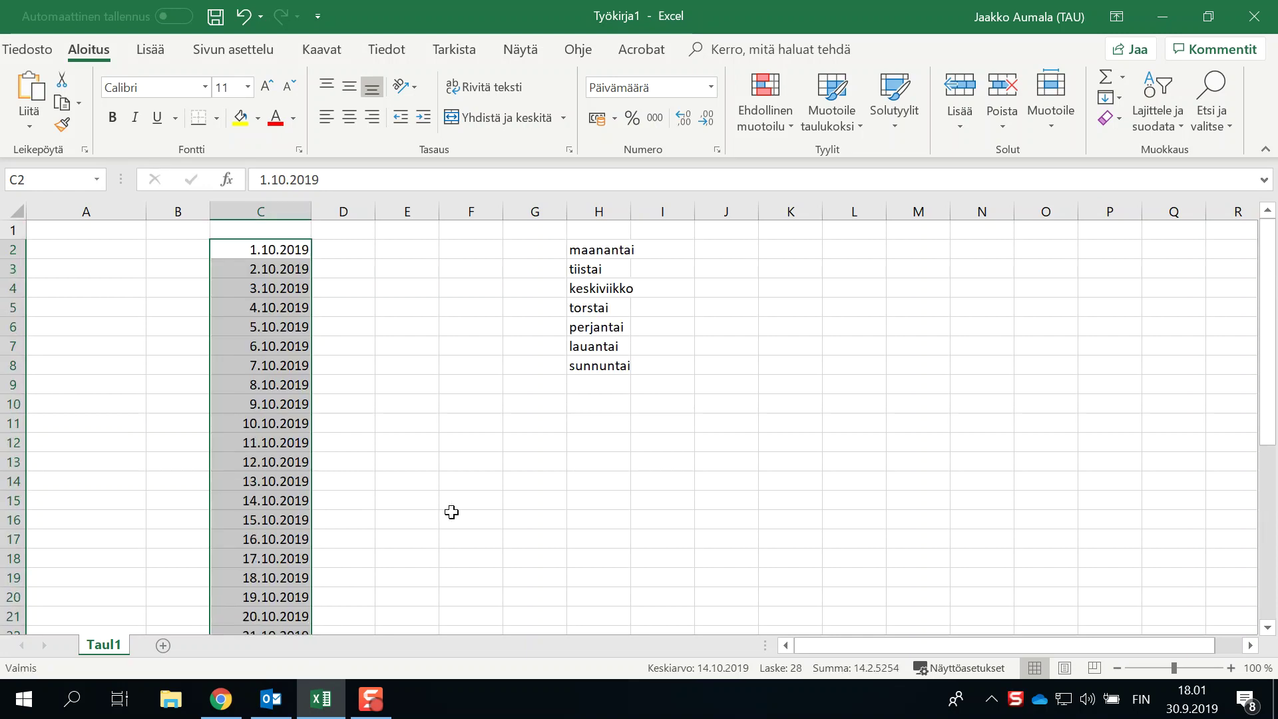
scroll(451, 511, "down", 4)
scroll(451, 513, "down", 1)
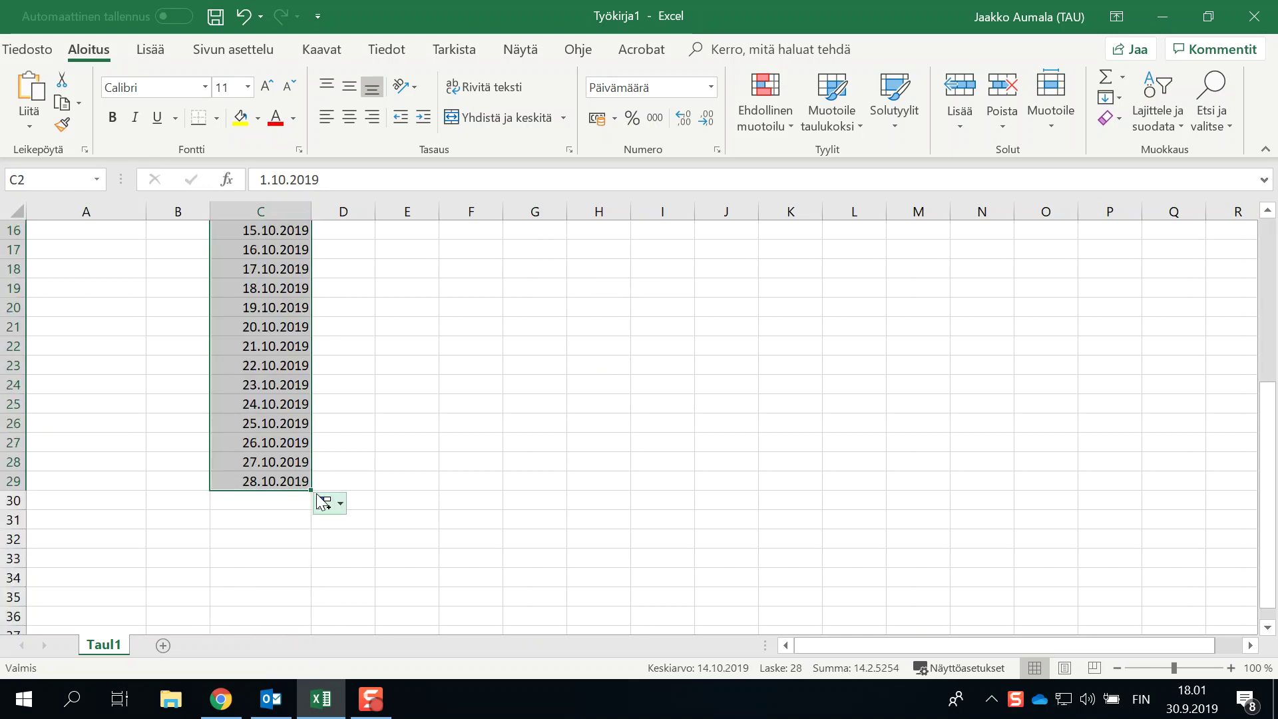
left_click_drag(311, 490, 301, 606)
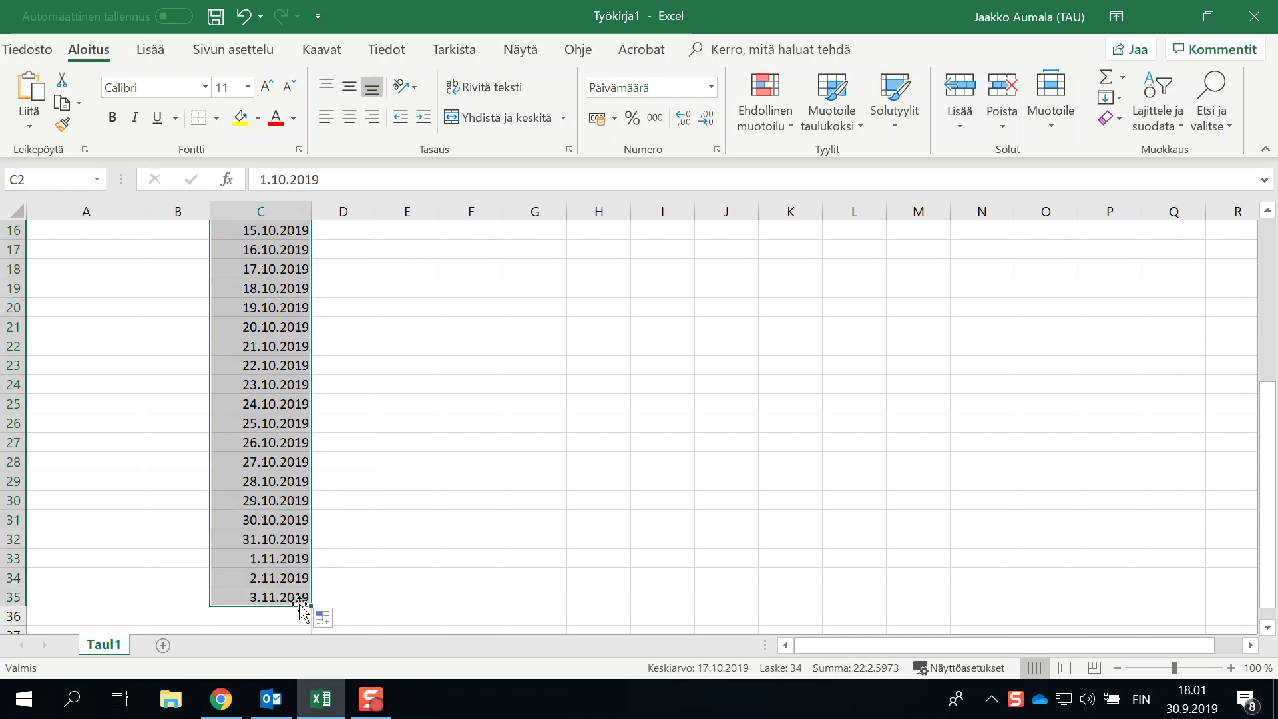
scroll(347, 573, "down", 3)
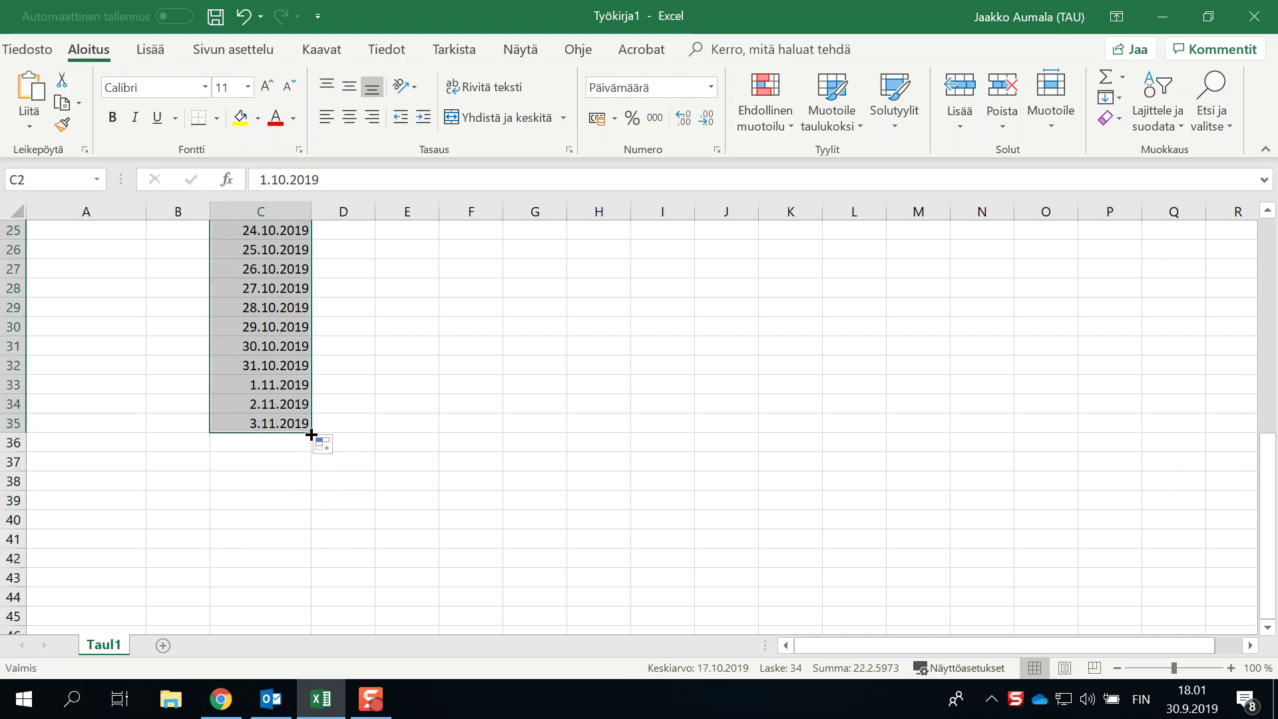
left_click_drag(311, 434, 313, 523)
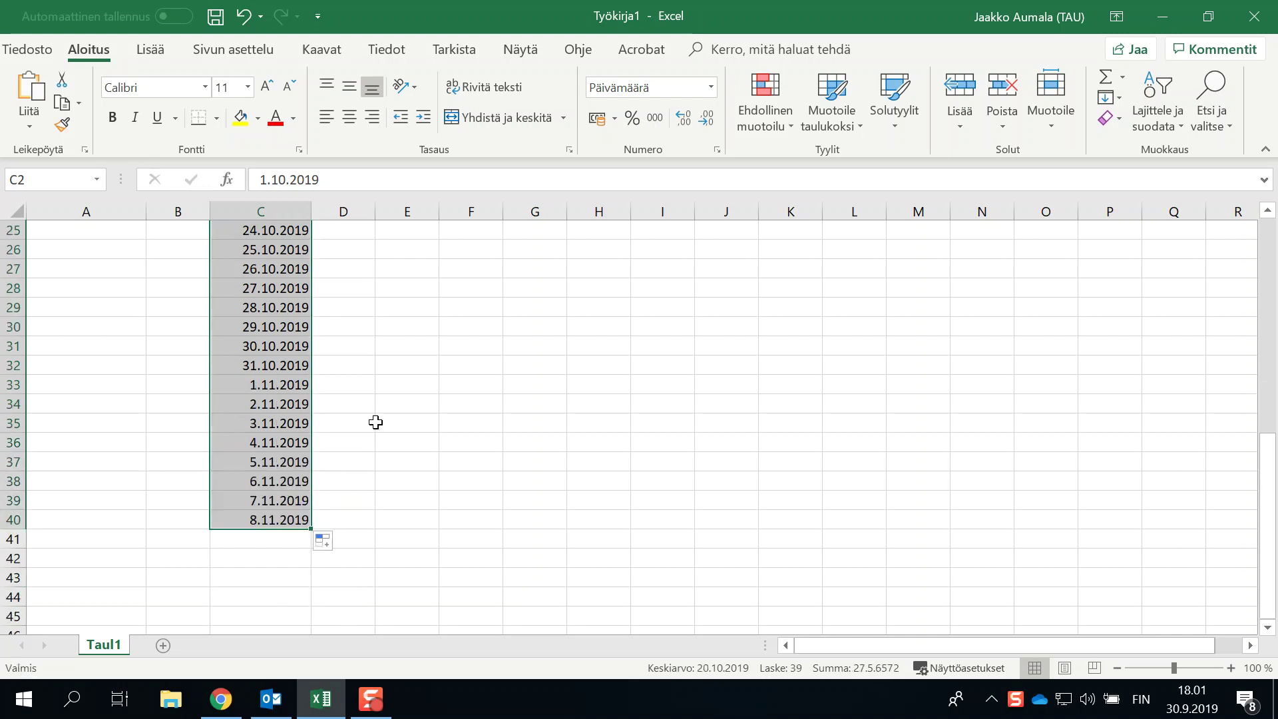
scroll(279, 453, "up", 1)
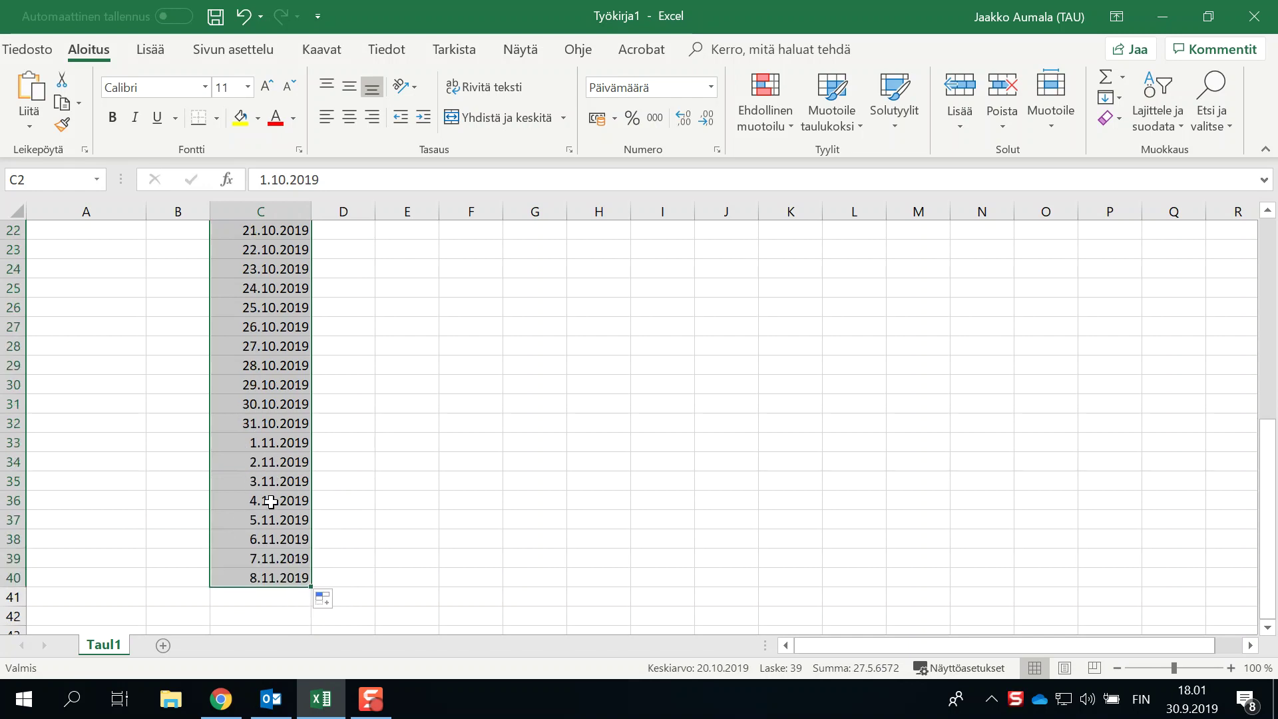
scroll(271, 501, "up", 3)
scroll(268, 606, "up", 4)
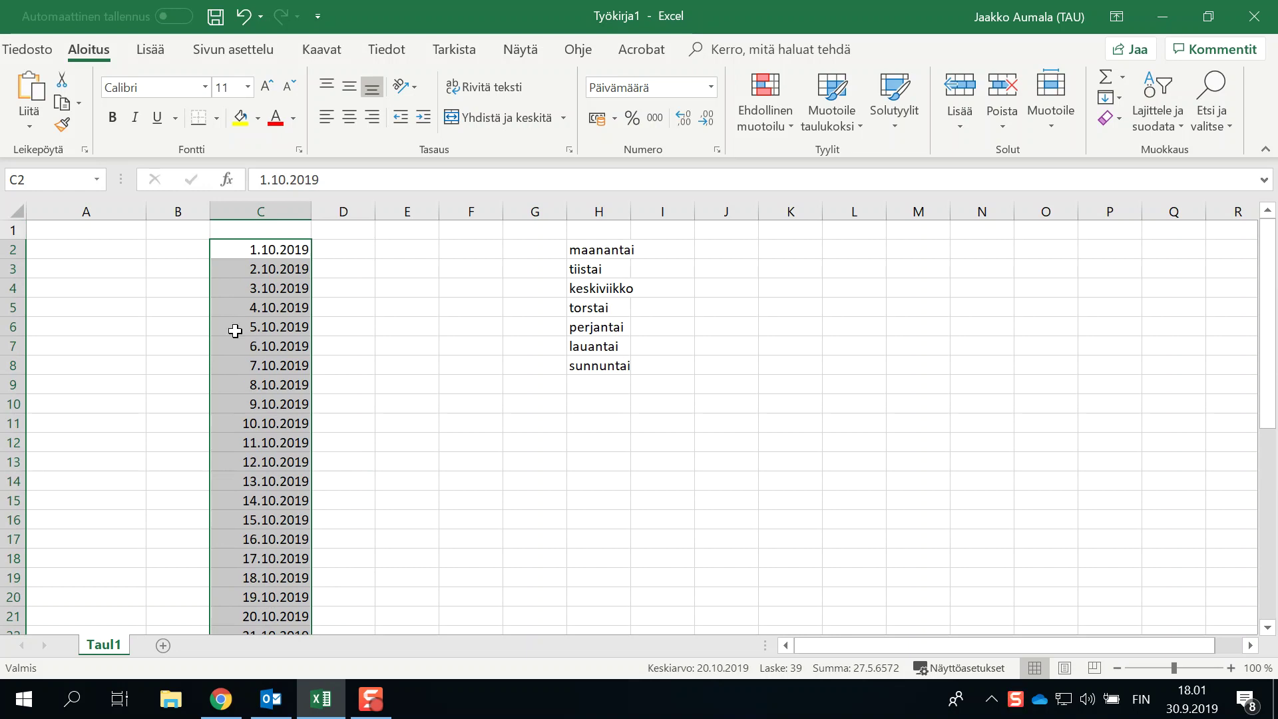
left_click(178, 250)
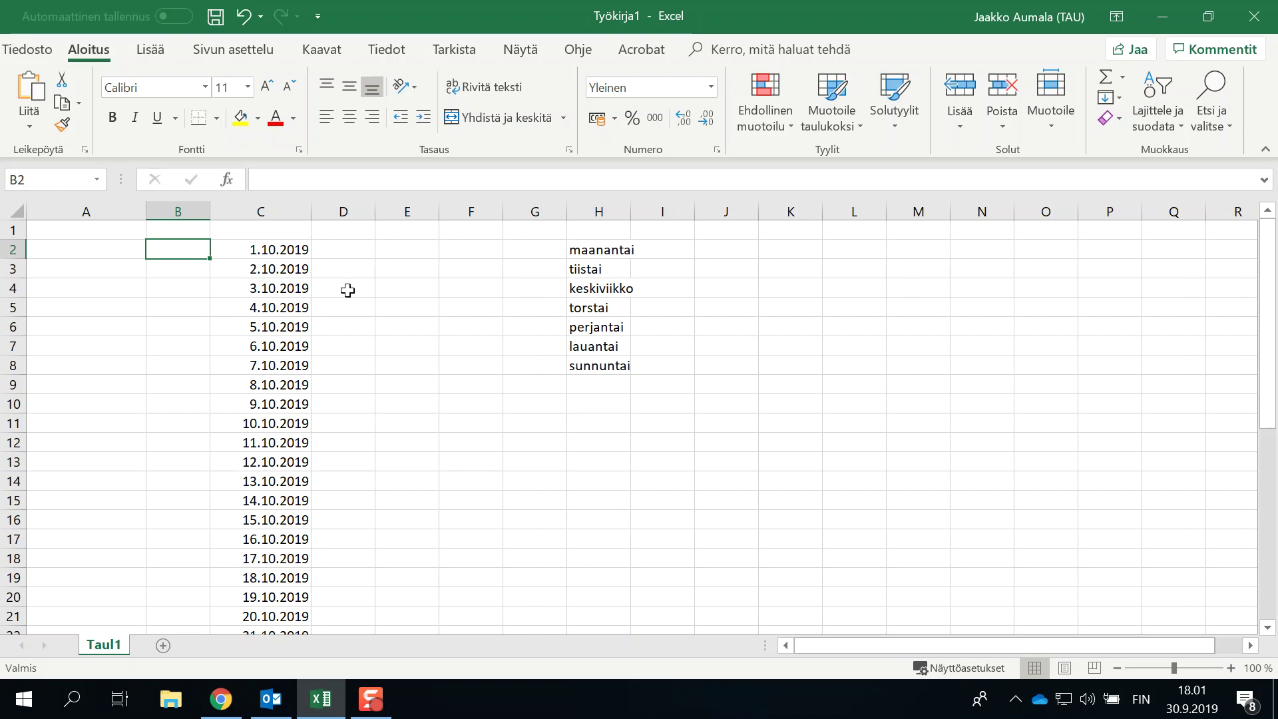
Enter =VIIKONPÄIVÄ(C2;2) in B2 so maanantai counts as 1, returning 2
type("=")
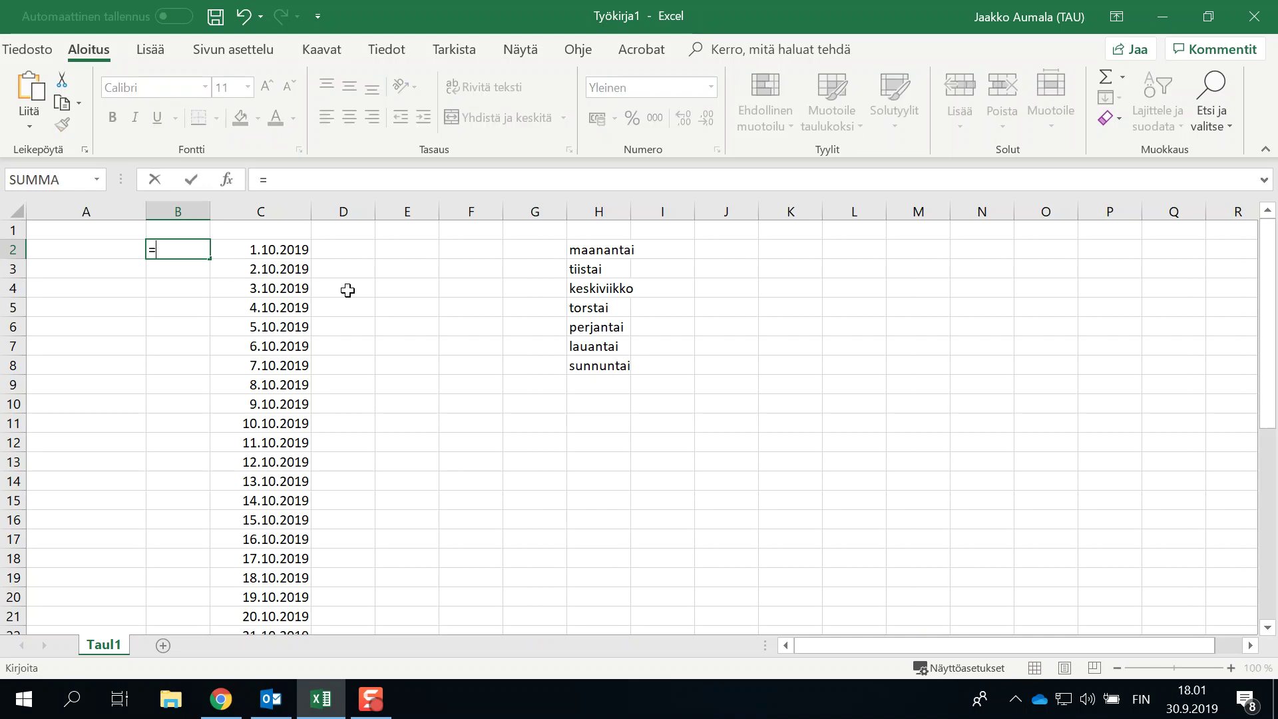
type("v")
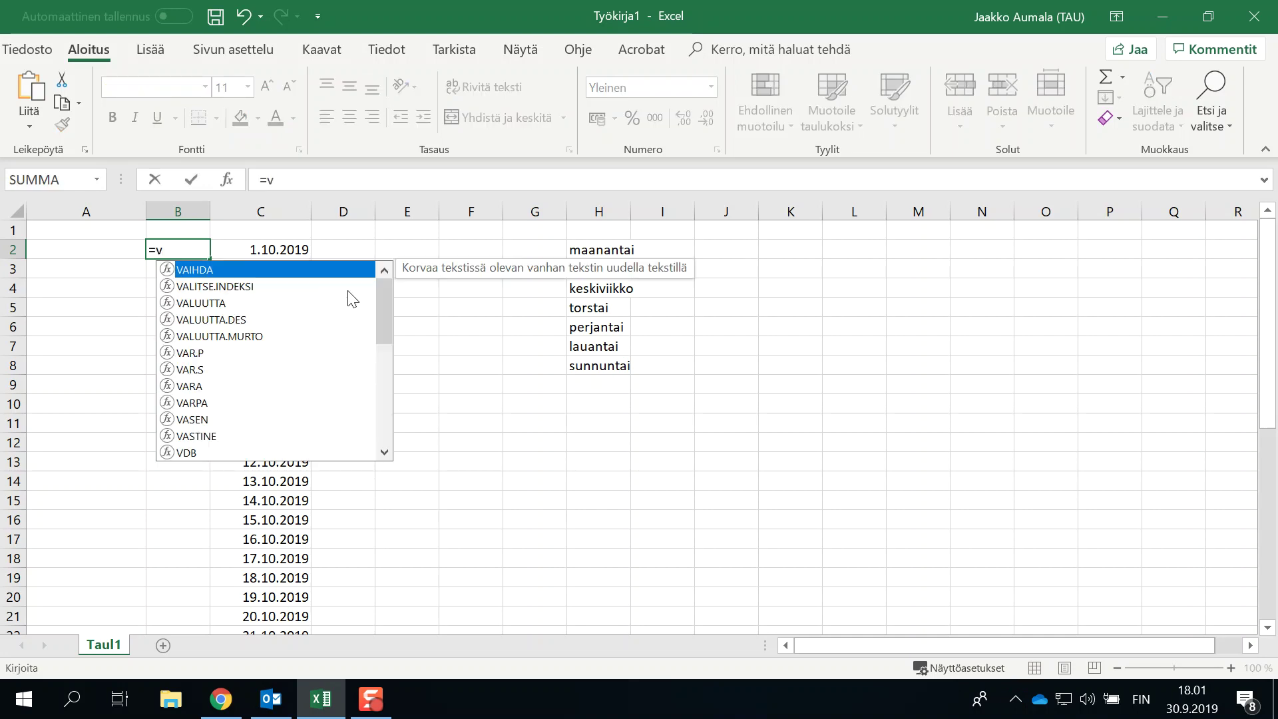
type("i")
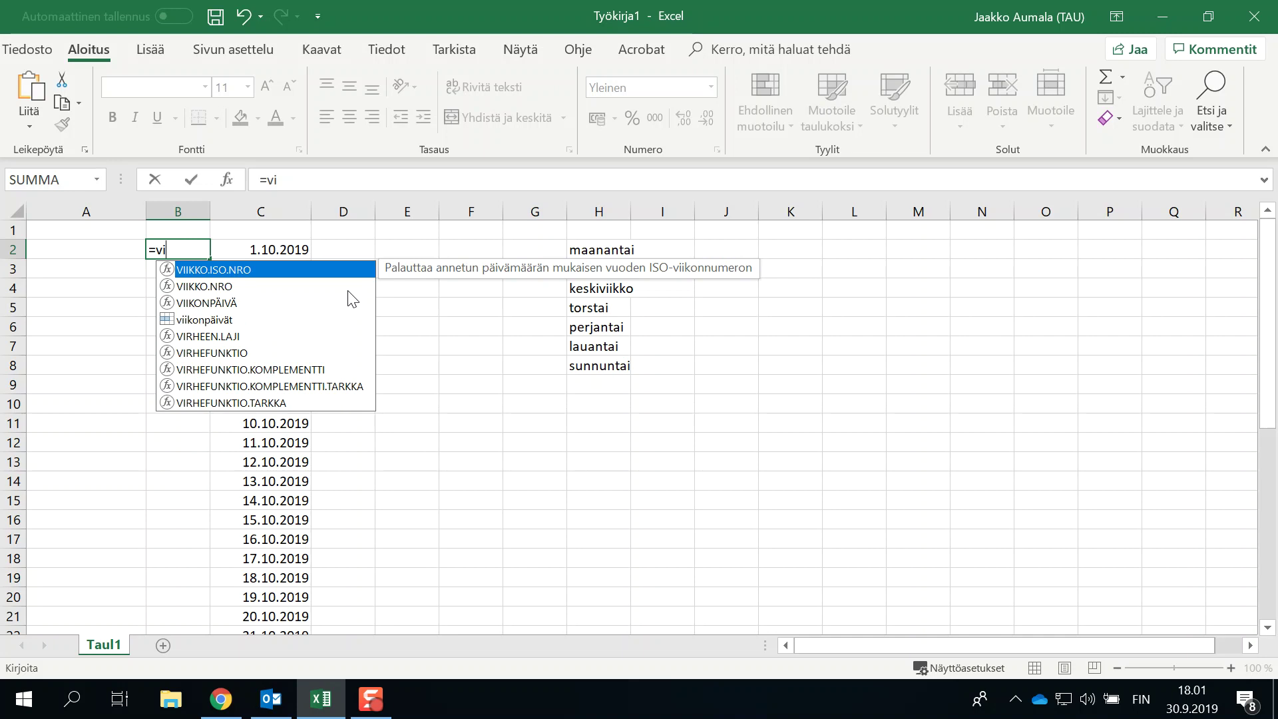
double_click(230, 304)
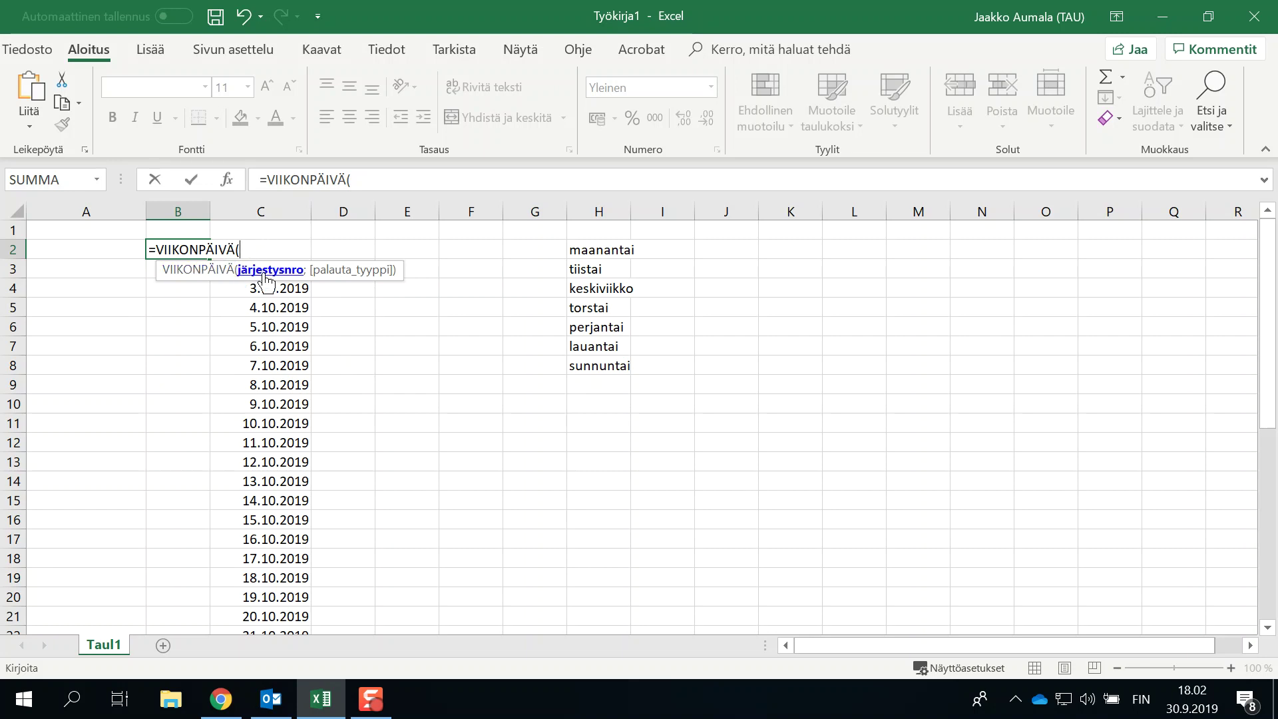
left_click(263, 289)
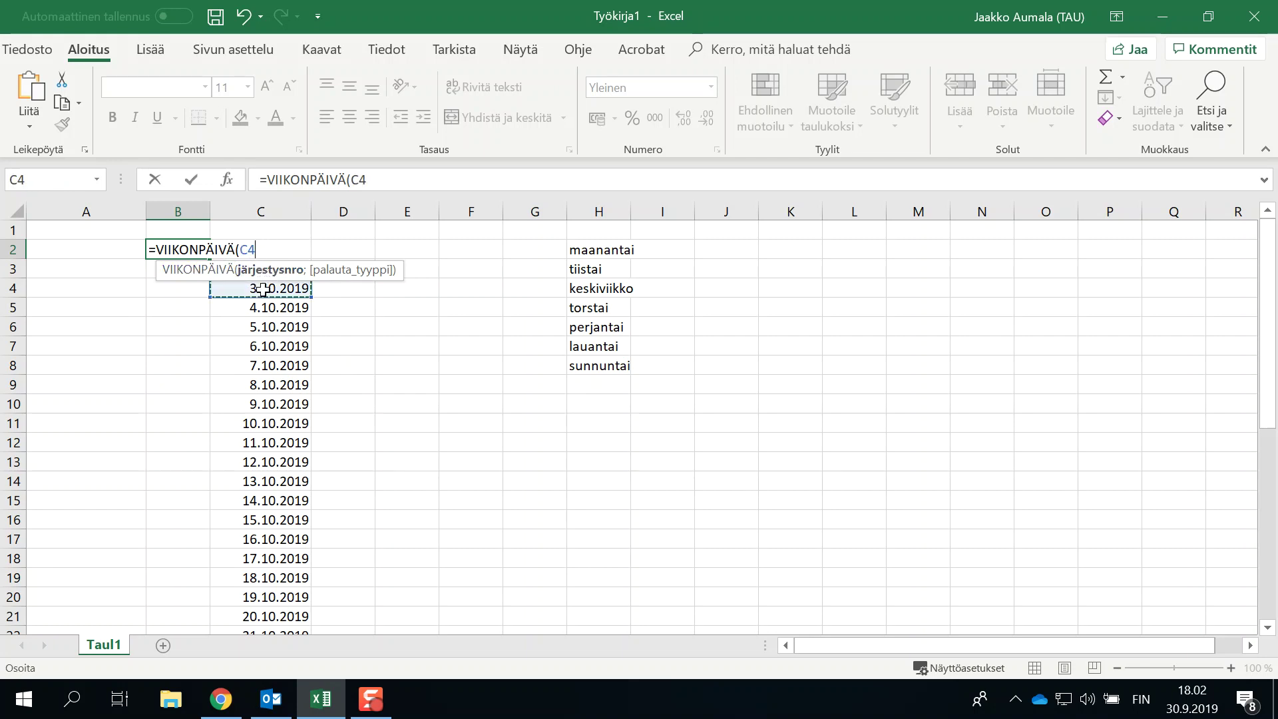
key("Up")
key("Up")
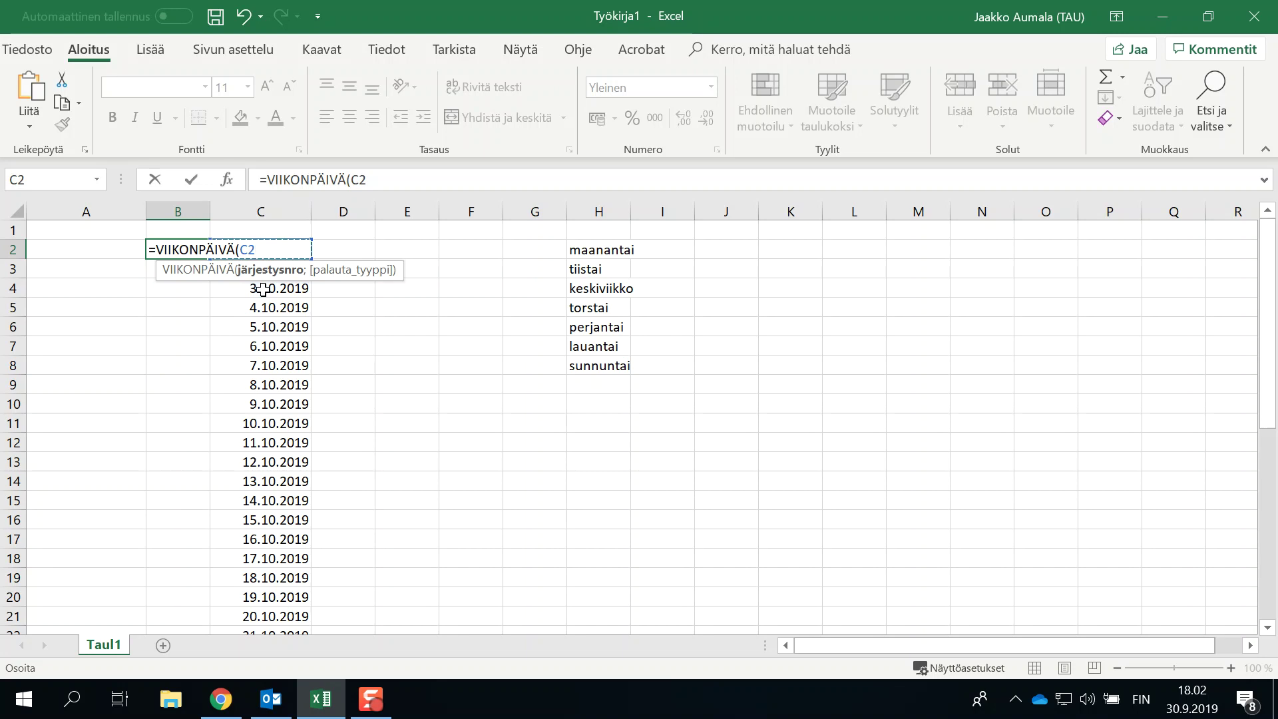
type(";")
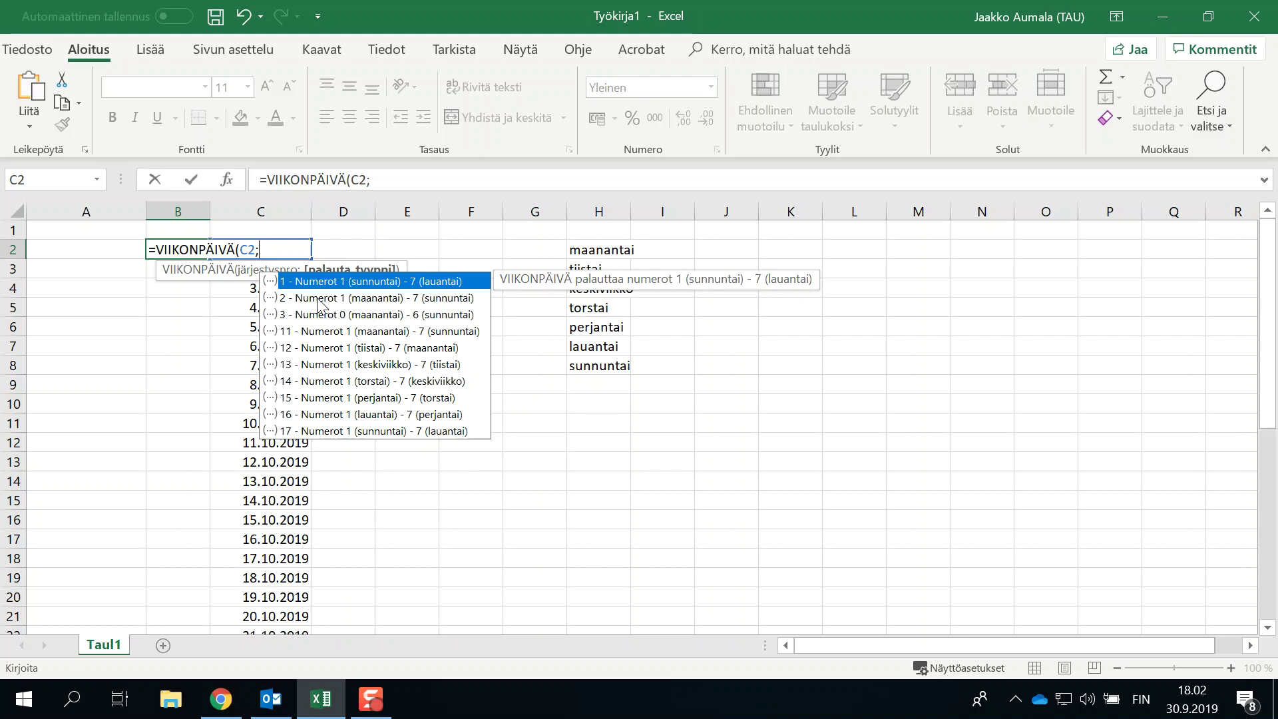
double_click(318, 298)
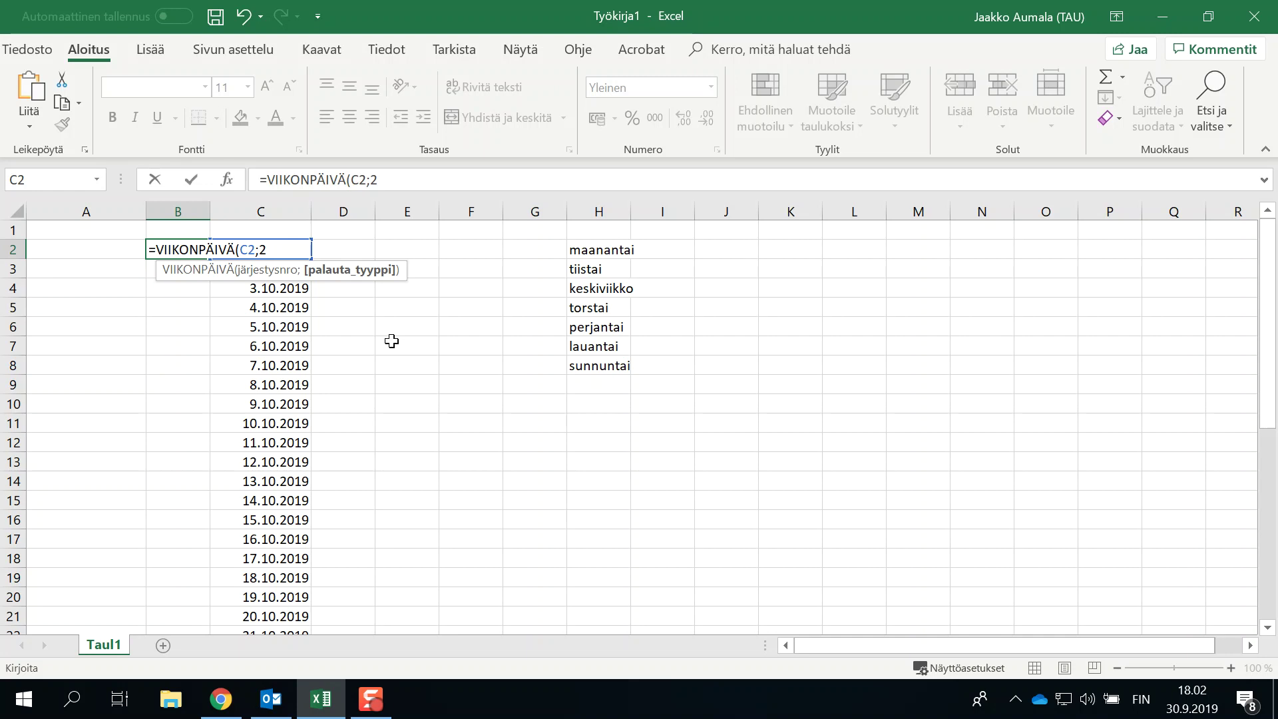
type(")")
key("Return")
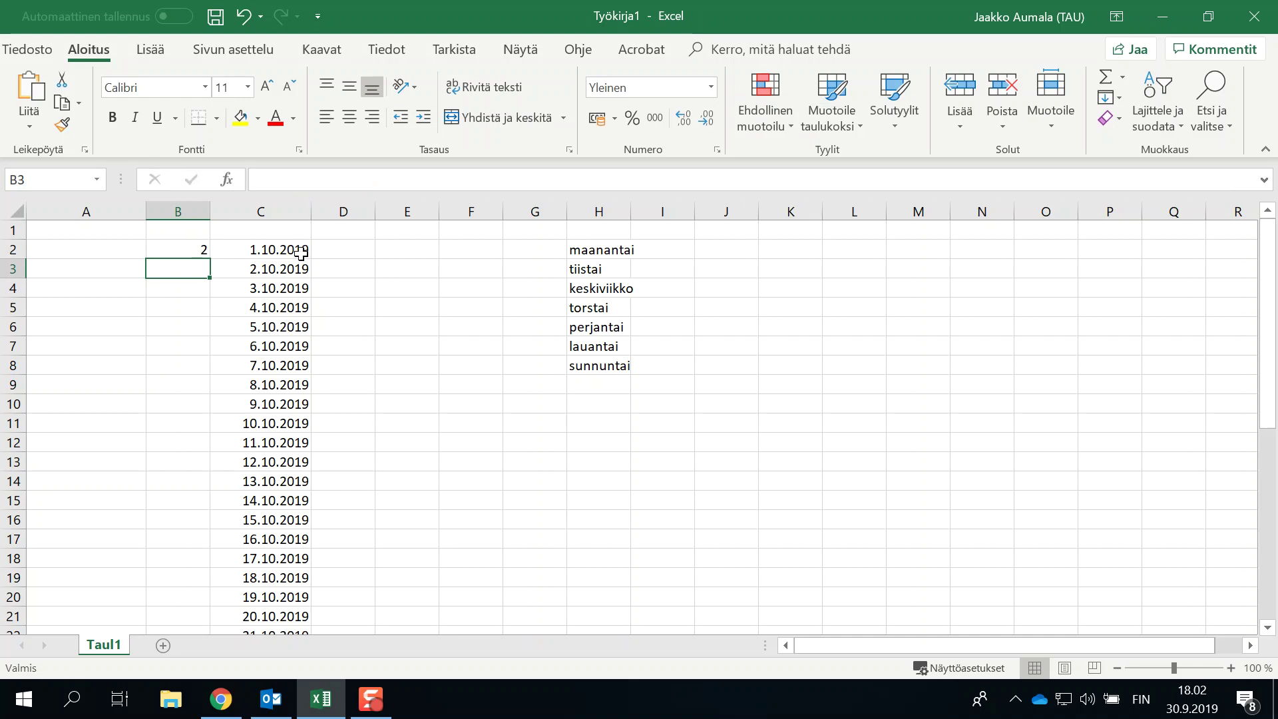
Fill the VIIKONPÄIVÄ formula from B2 down column B beside every date
left_click(183, 250)
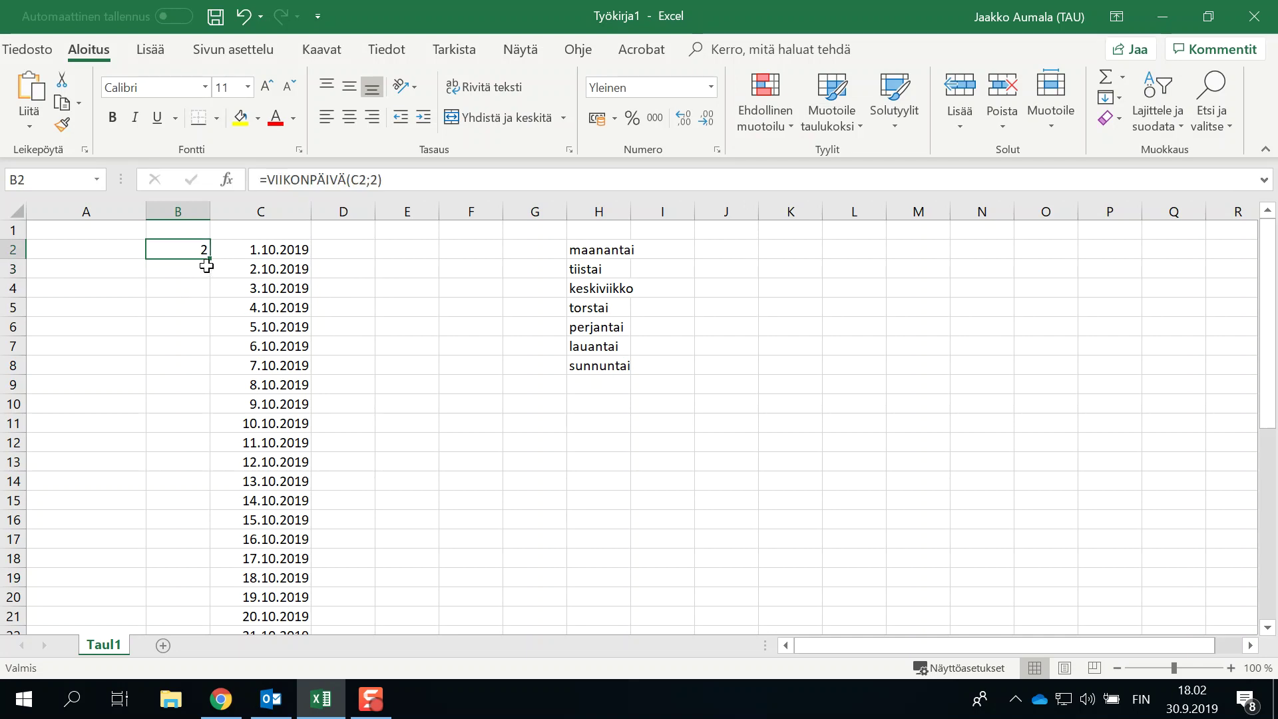
left_click_drag(209, 261, 199, 699)
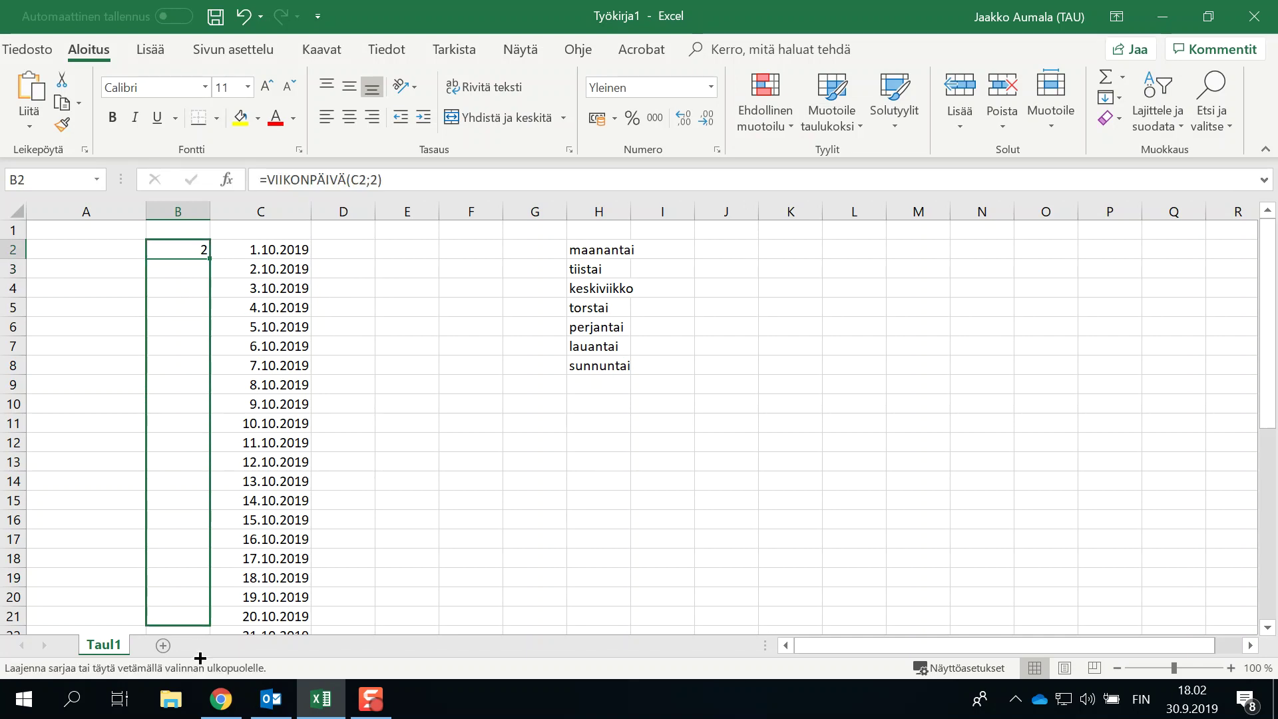
left_click_drag(199, 698, 182, 607)
scroll(320, 465, "up", 2)
left_click(170, 251)
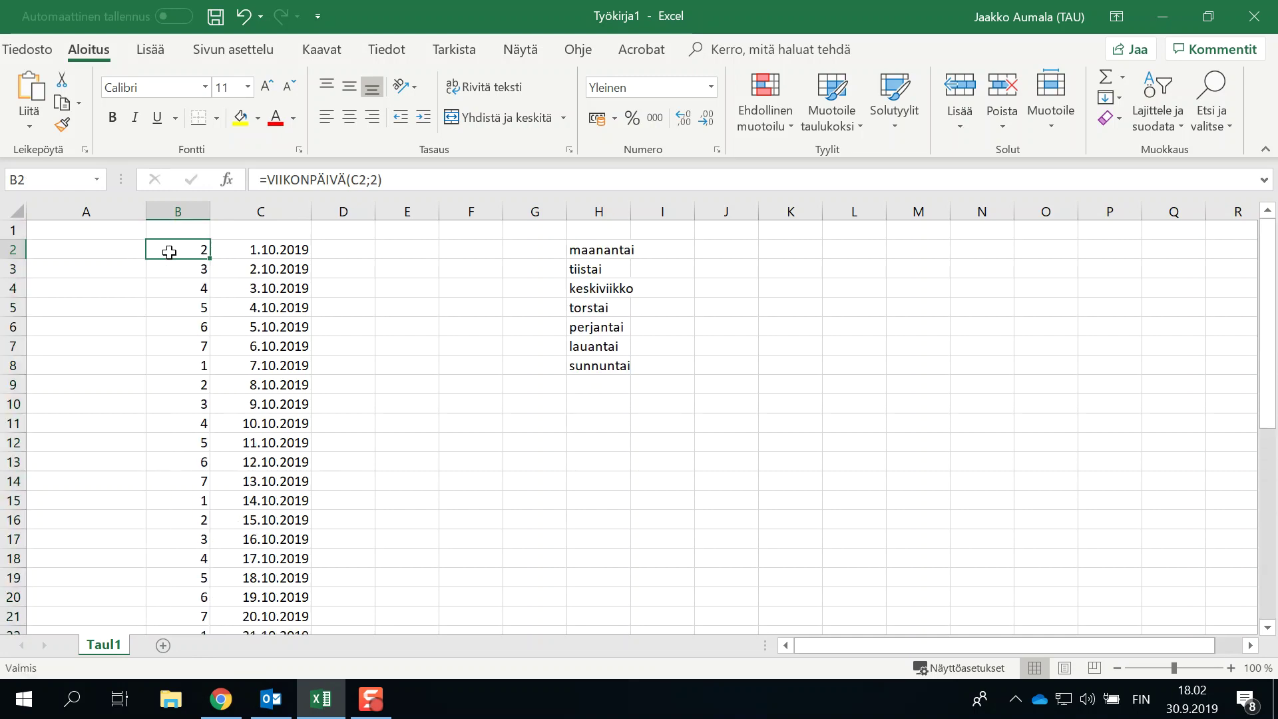
Check the copied weekday-number formulas in cells B3 through B7
left_click(198, 265)
left_click(193, 289)
left_click(190, 306)
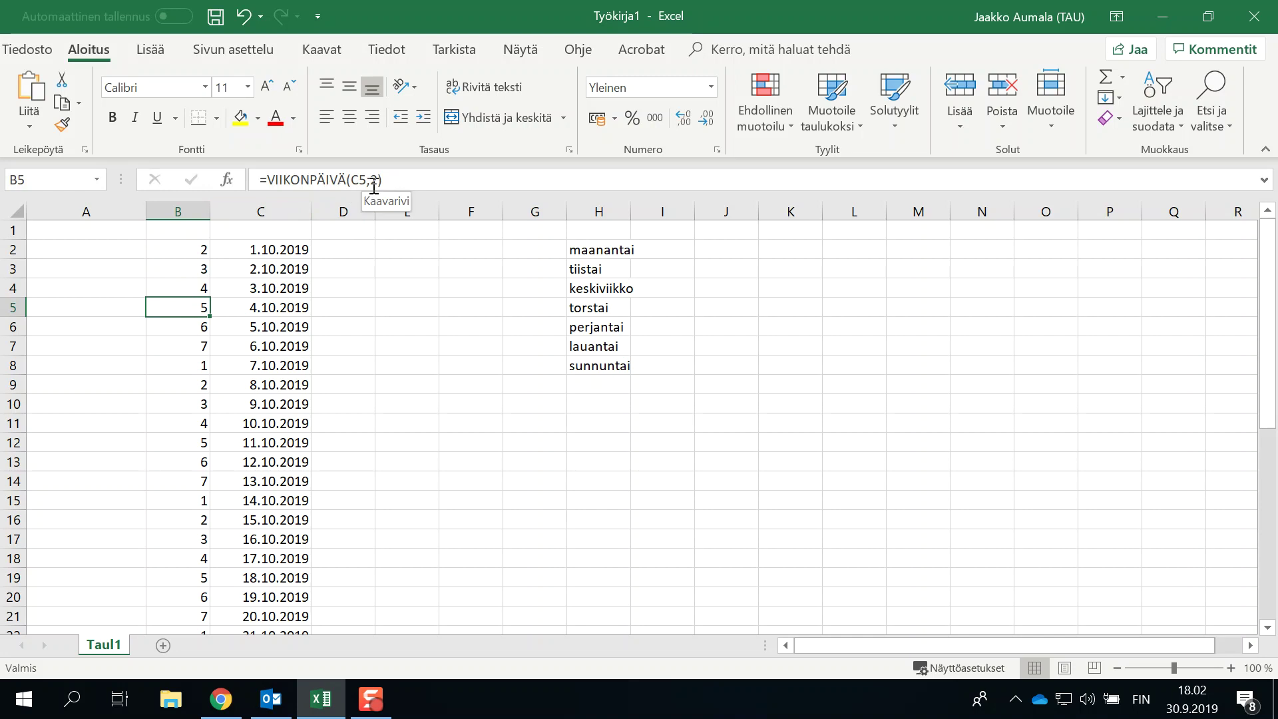
left_click(189, 327)
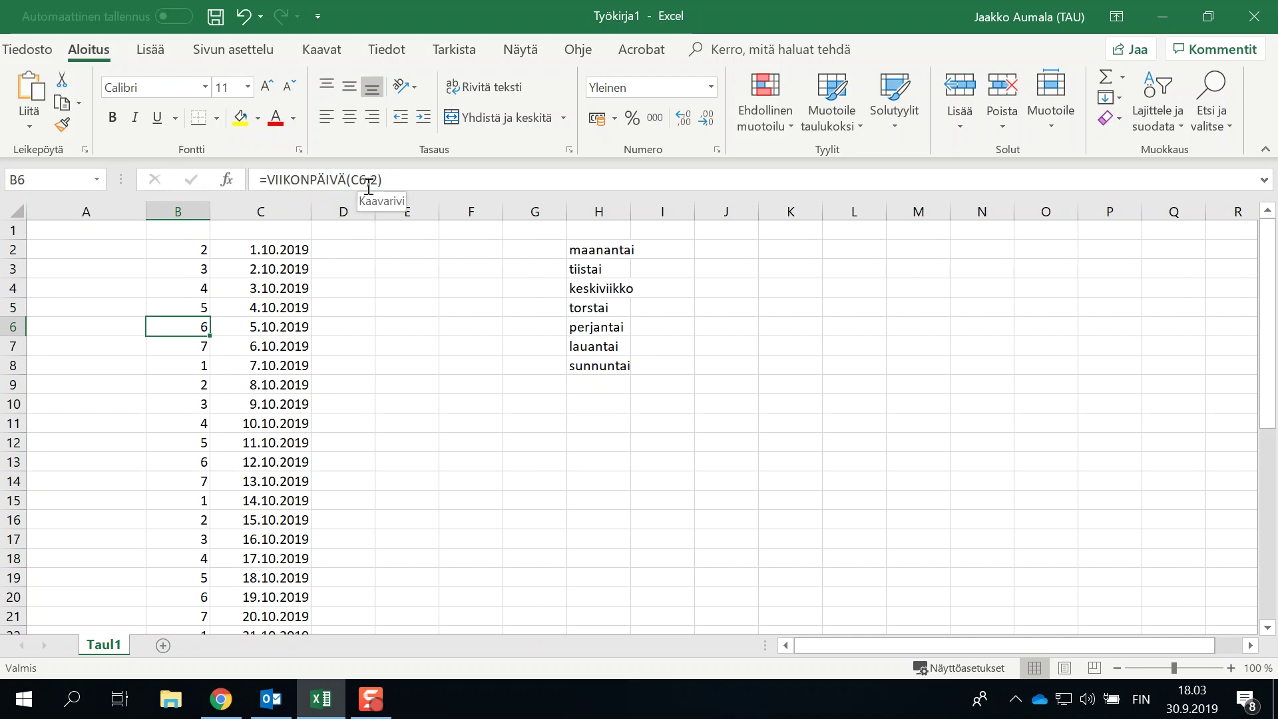
left_click(193, 346)
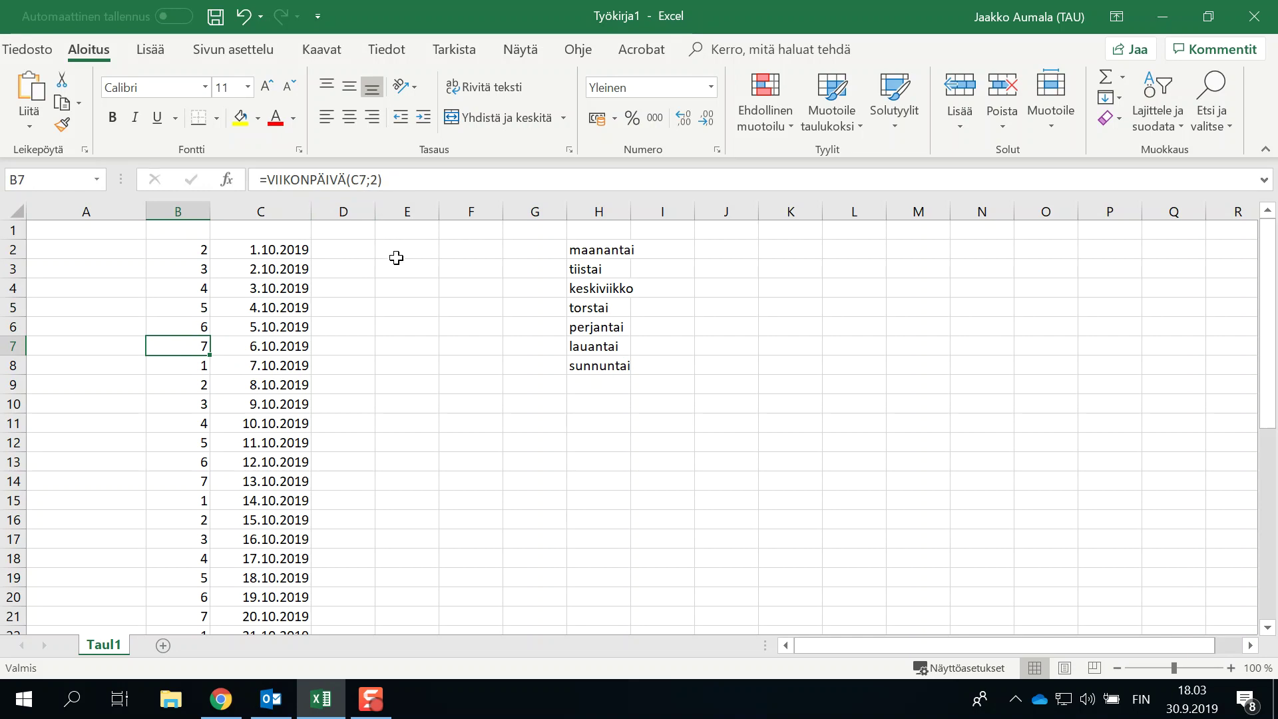
left_click(100, 252)
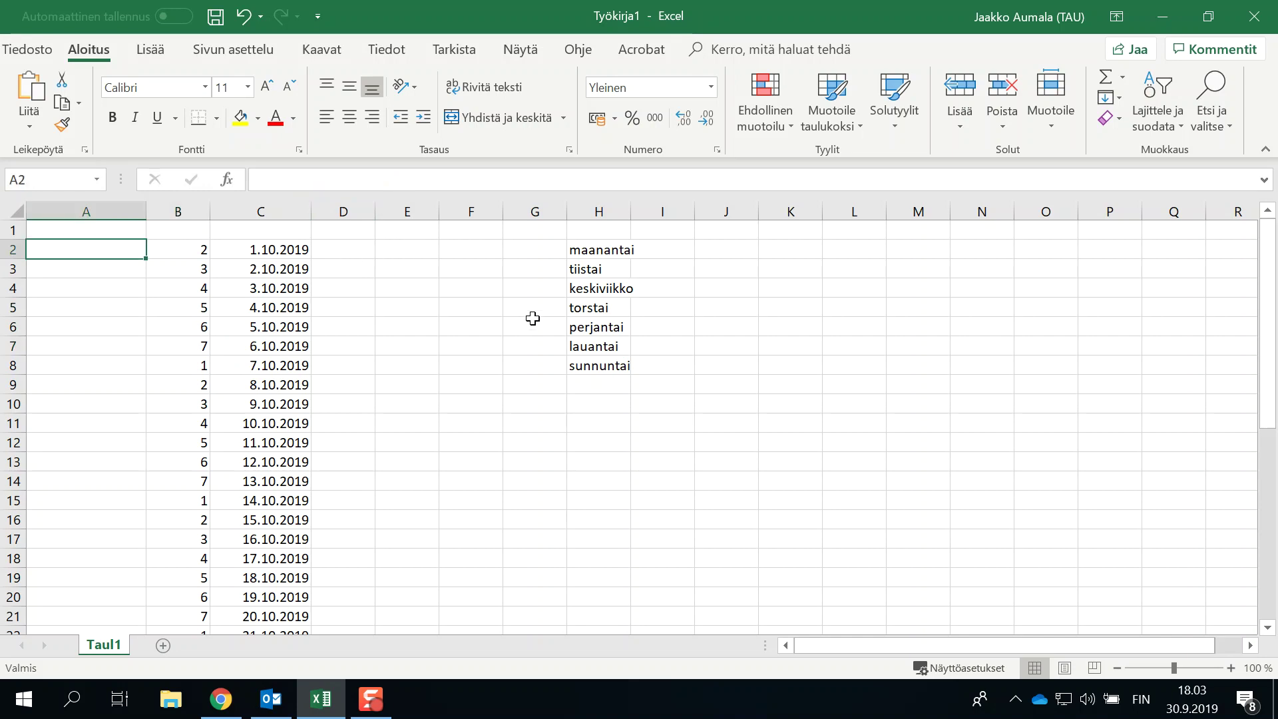
Enter =INDEKSI(H2:H8;B2) in A2 so it displays tiistai
type("=")
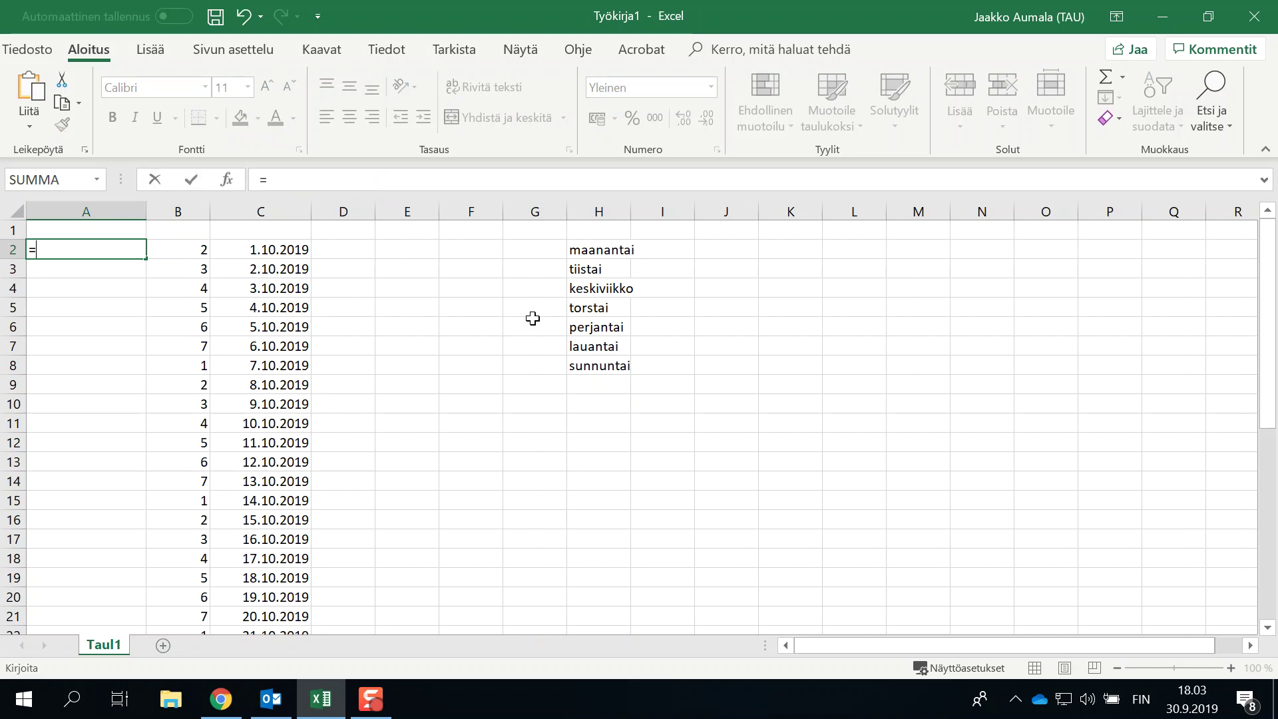
type("in")
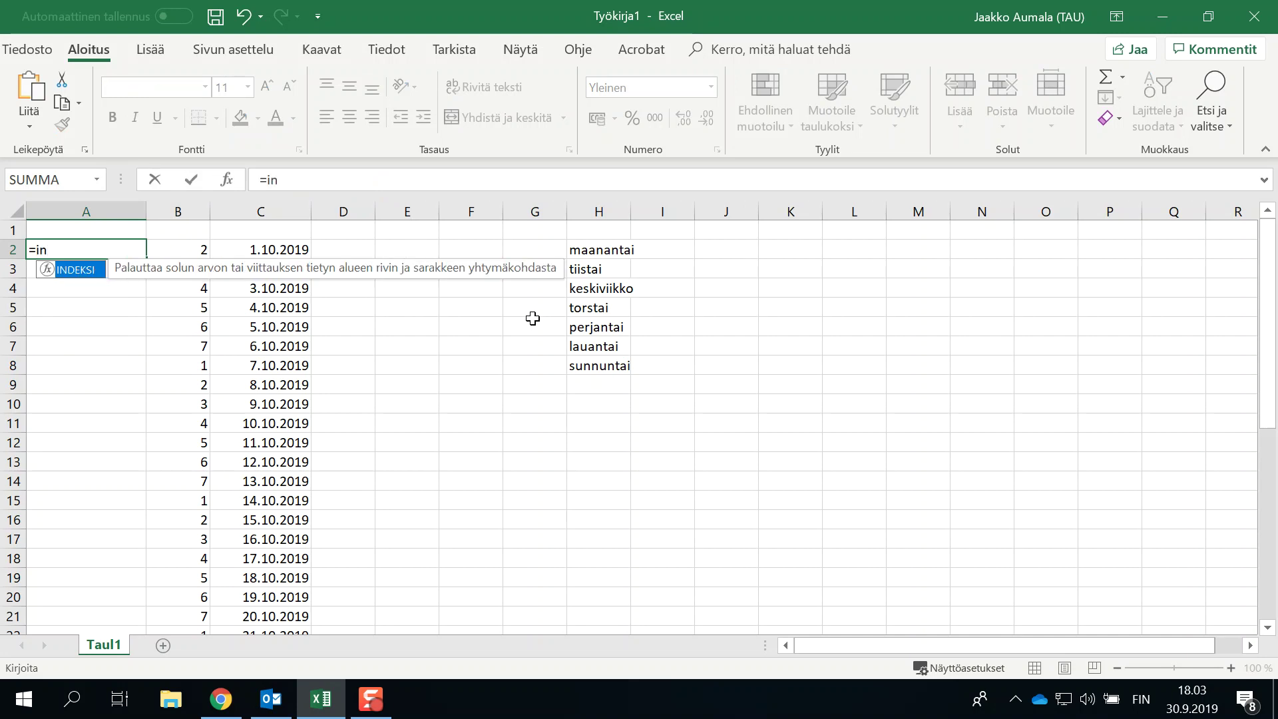
double_click(83, 269)
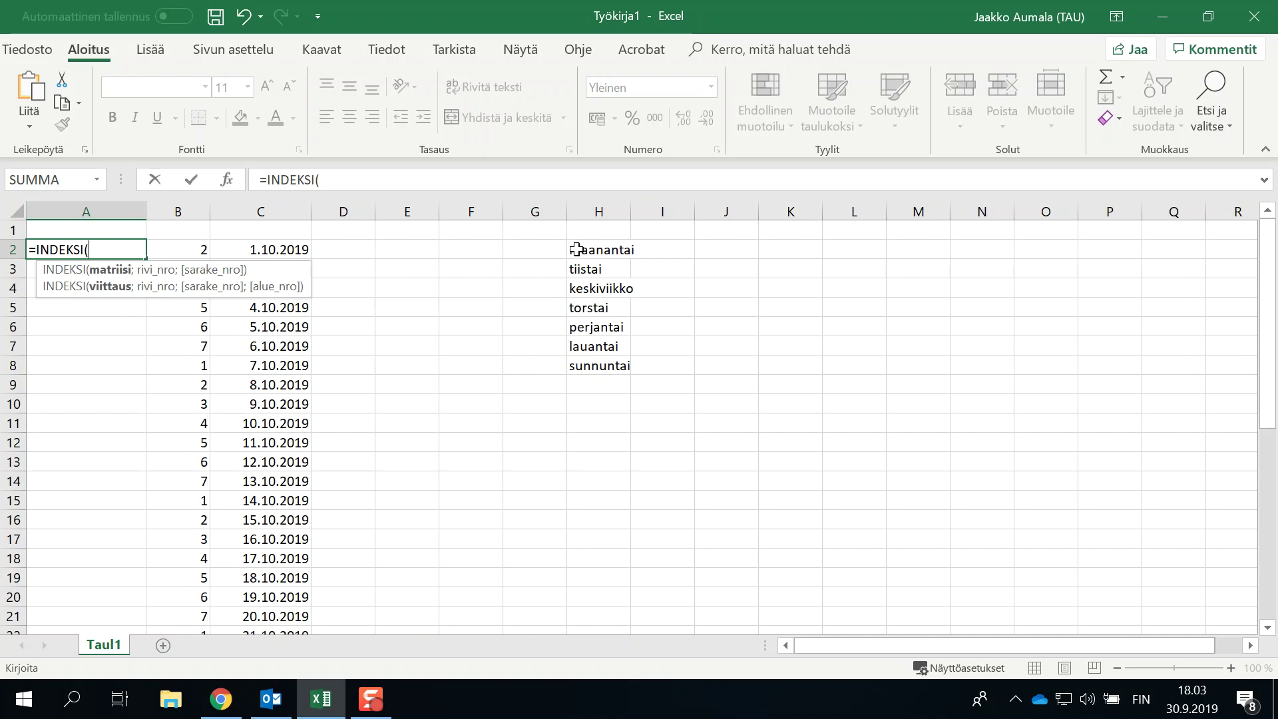
left_click_drag(577, 250, 586, 367)
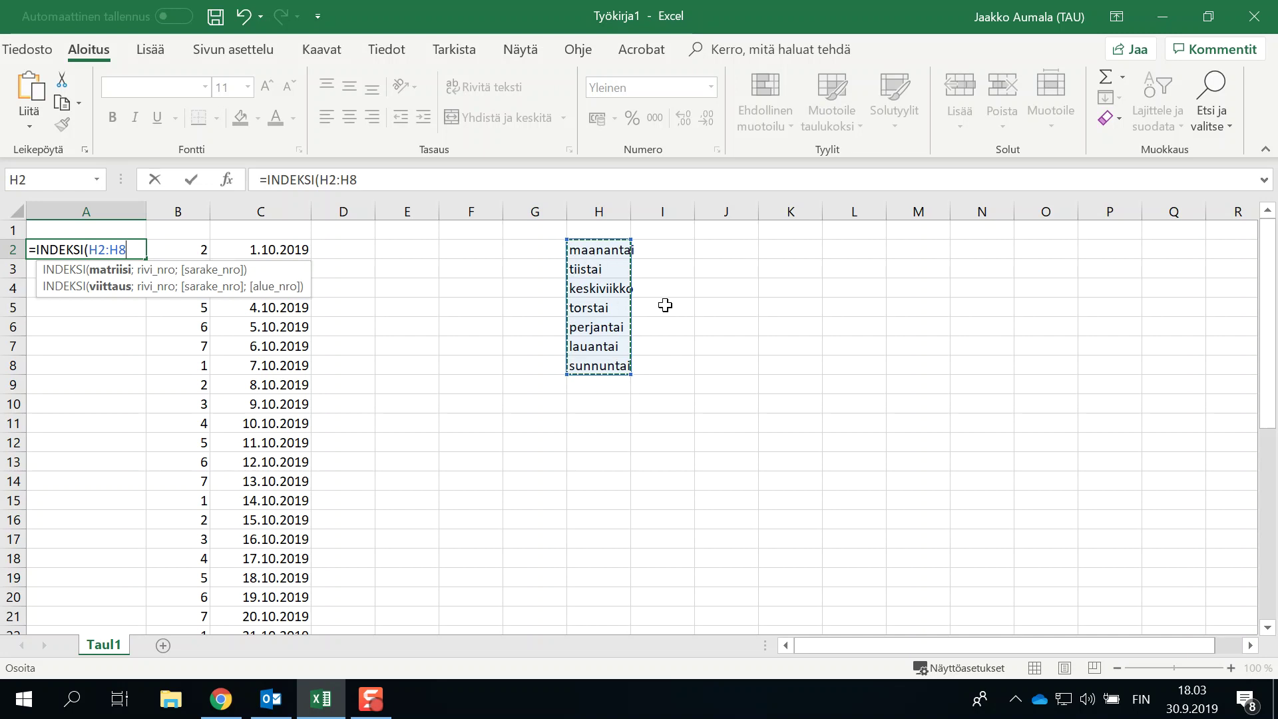
type(";")
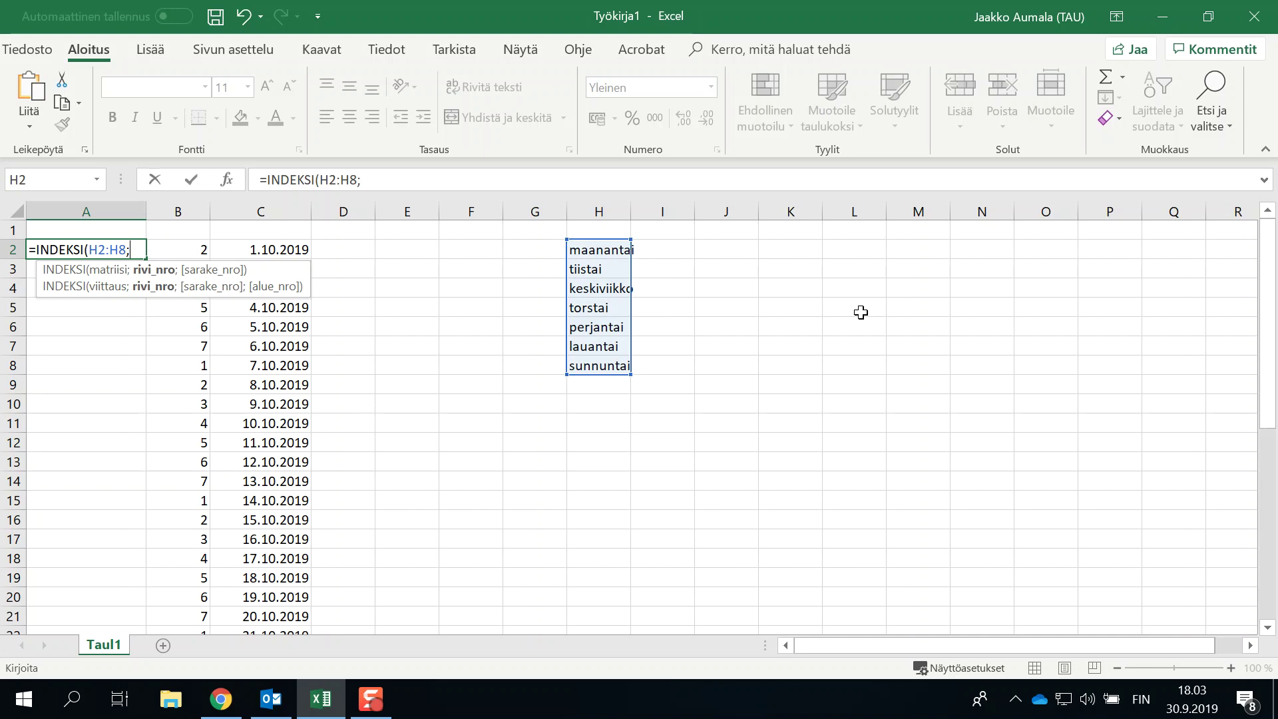
left_click(200, 247)
left_click(199, 247)
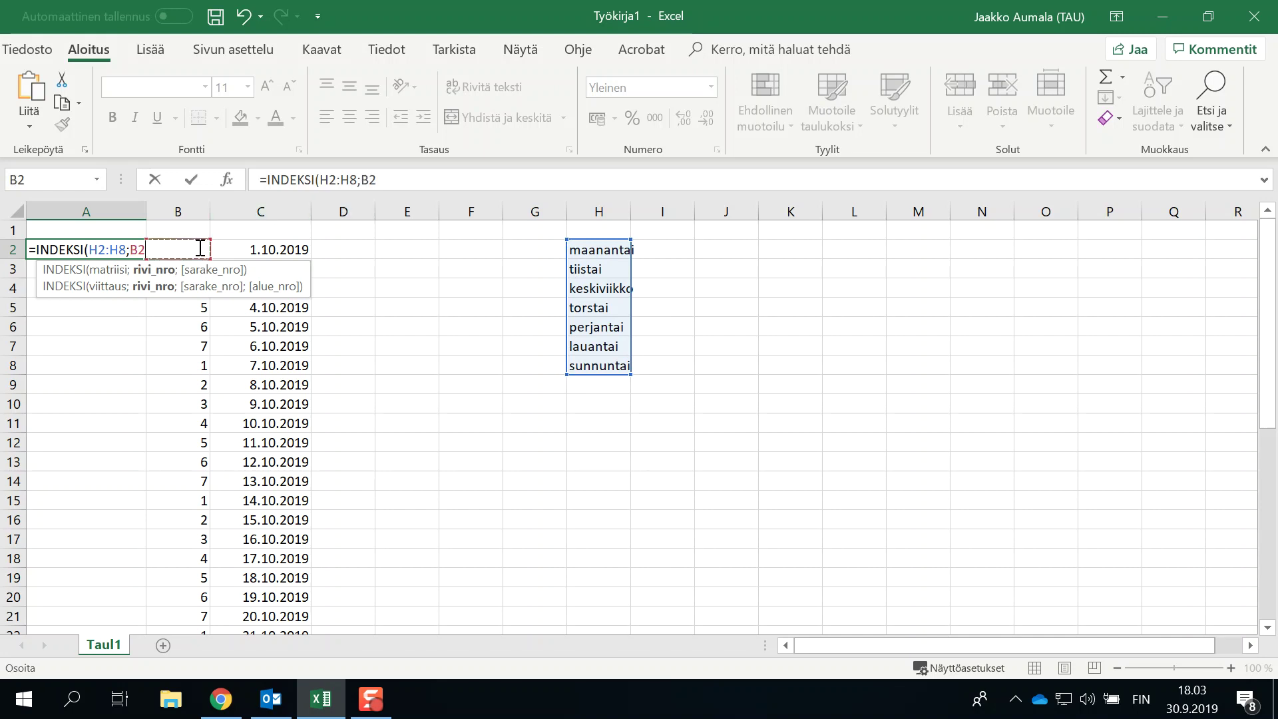
key("Return")
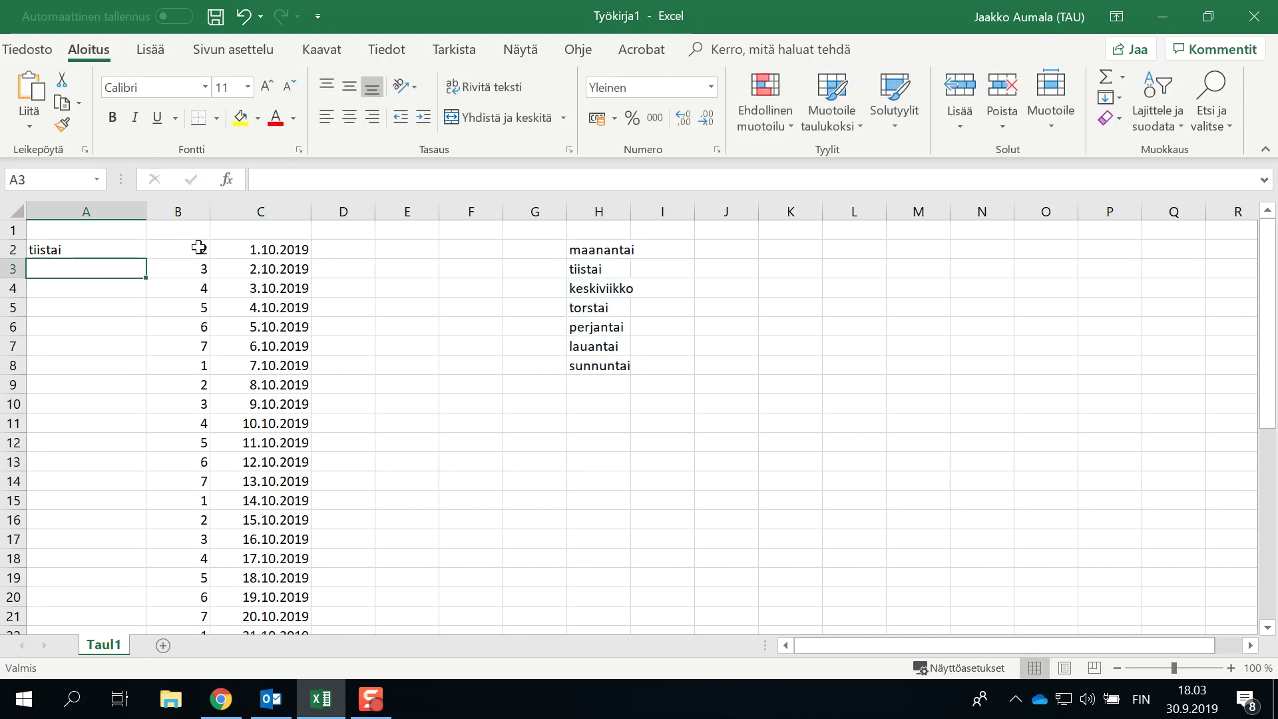
left_click(108, 248)
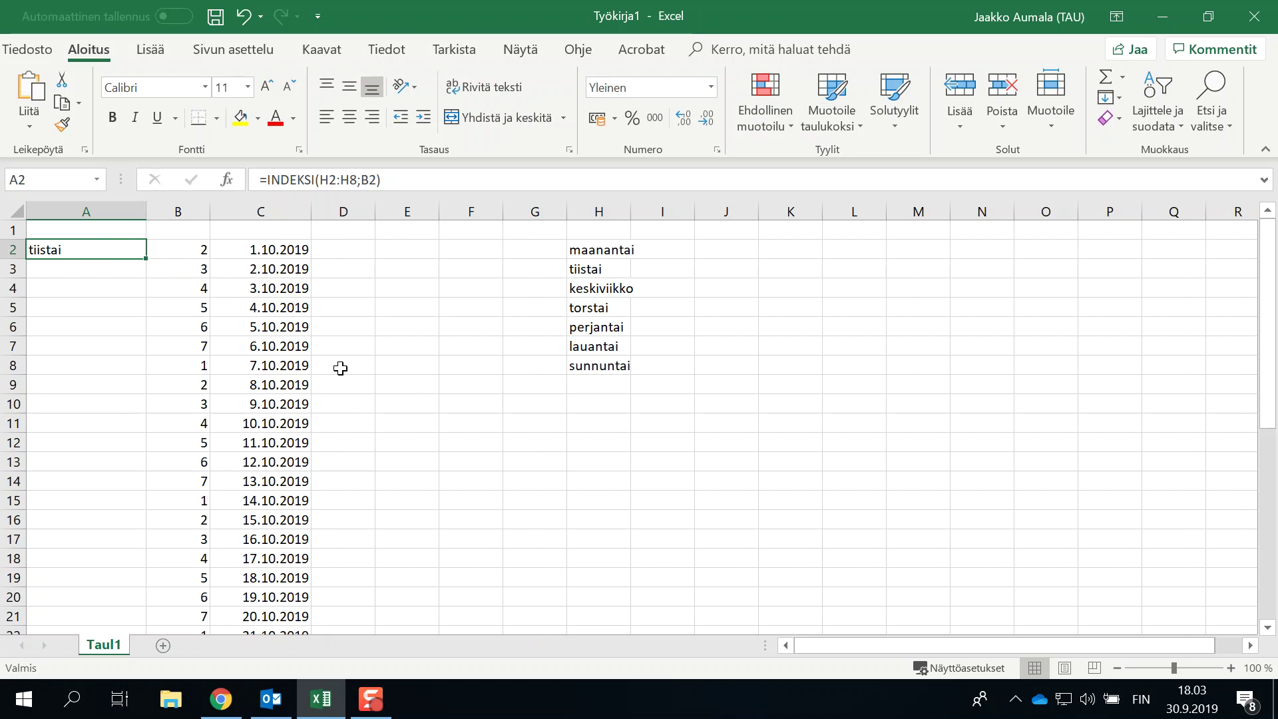
Copy A2's INDEKSI formula down column A to row 12
left_click_drag(146, 261, 144, 443)
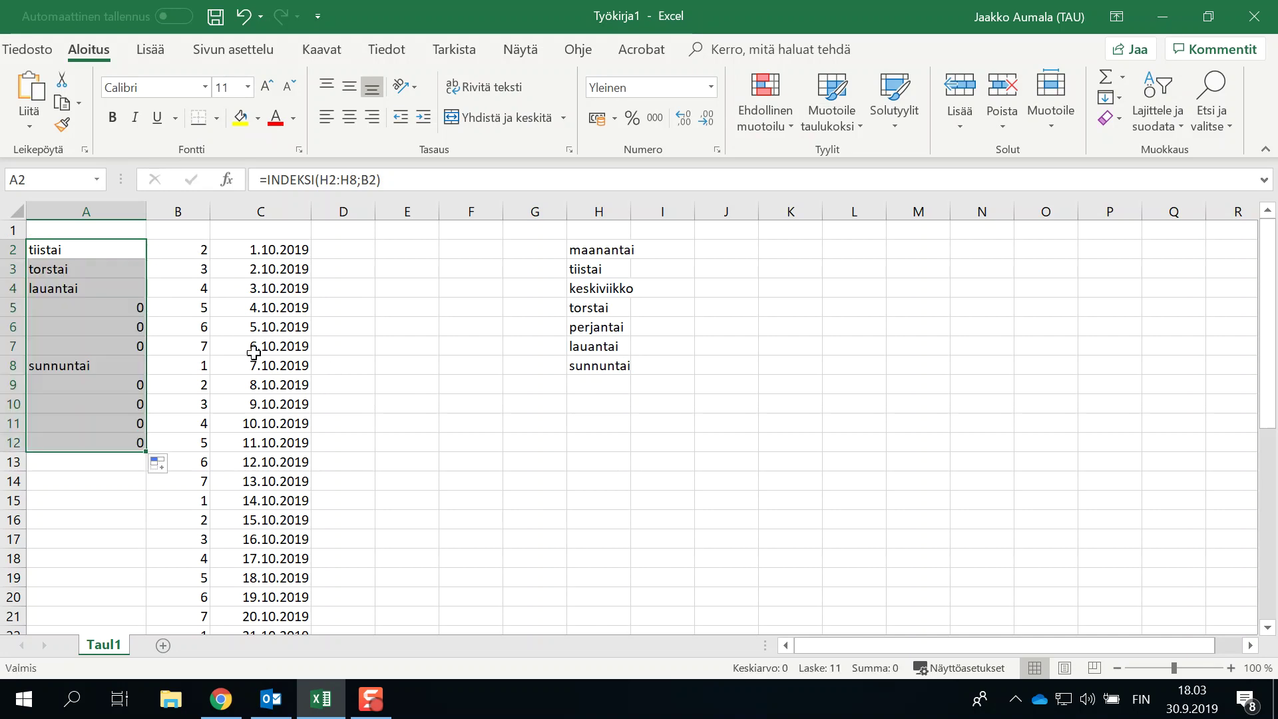
left_click(90, 246)
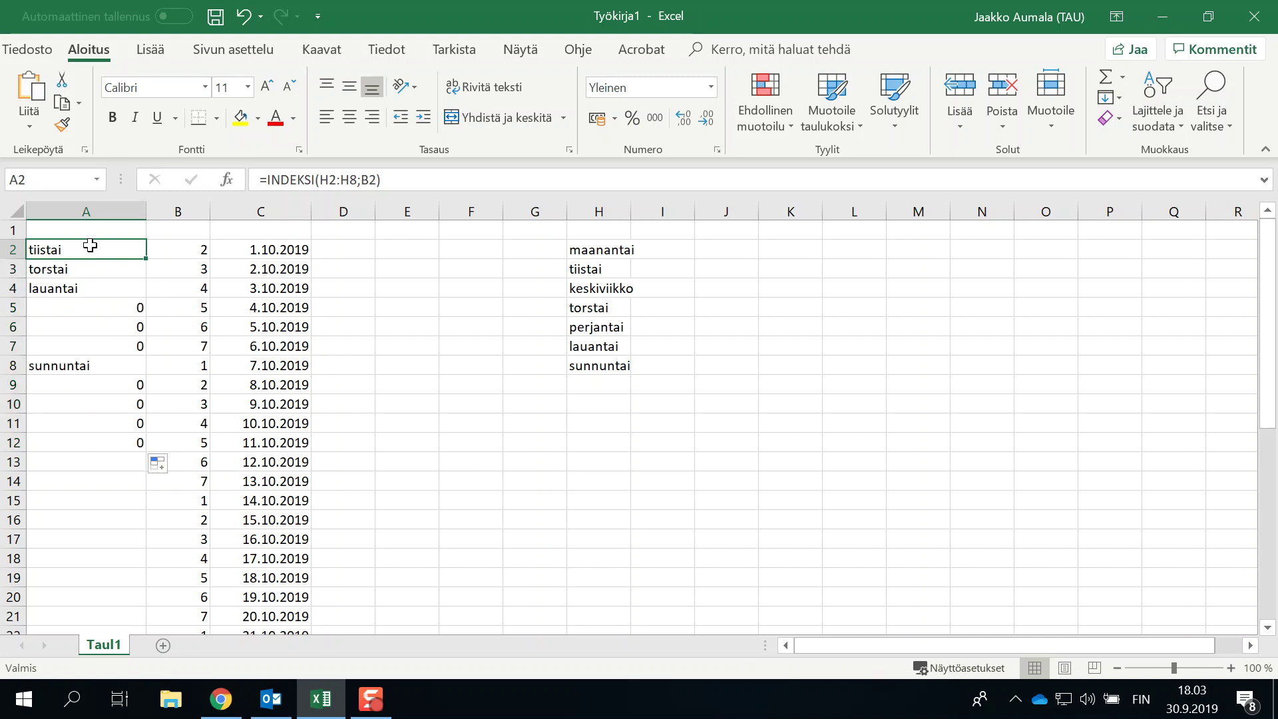
left_click(406, 179)
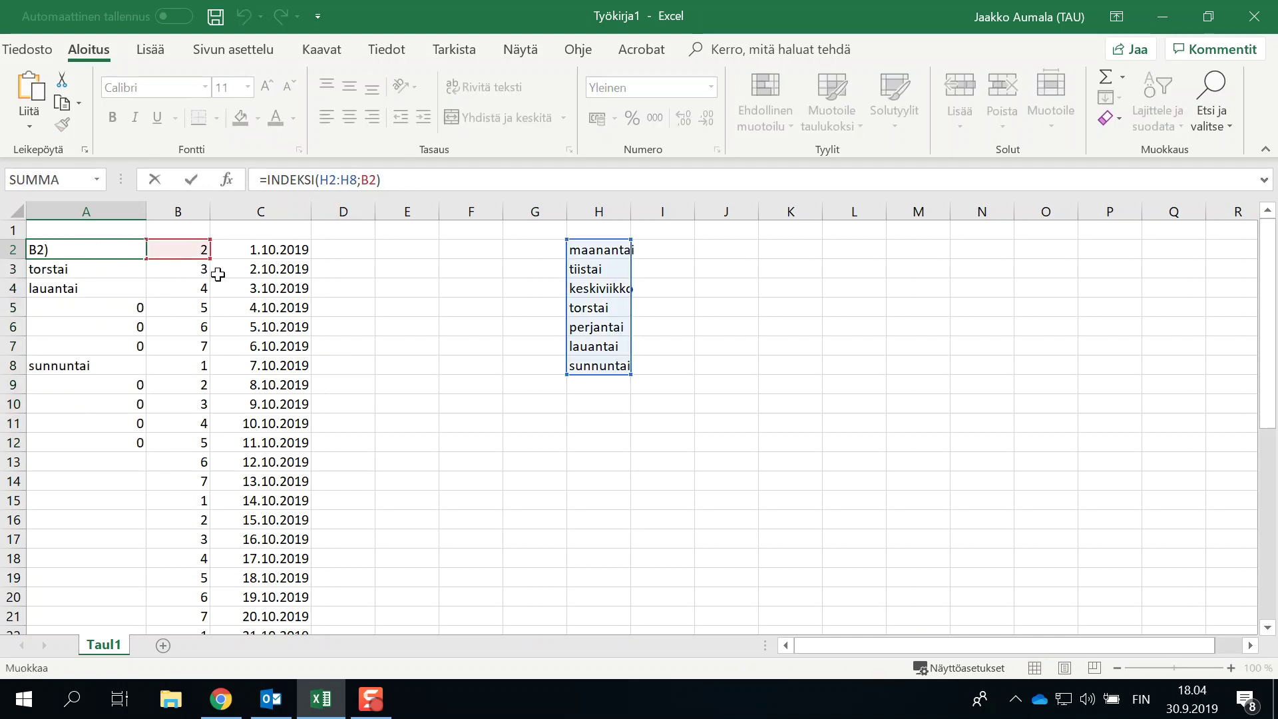
key("ctrl+Return")
Inspect the shifted references in A3–A5, then clear the incorrect results below A2
left_click(60, 269)
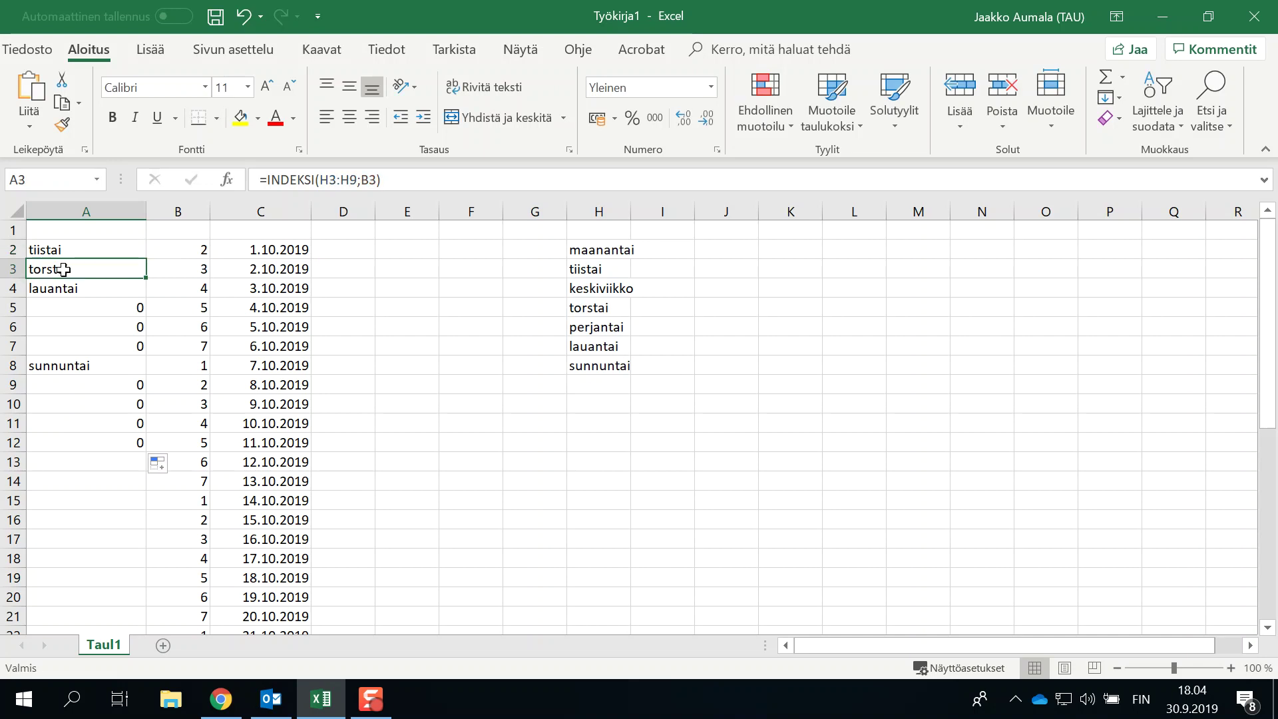
left_click(383, 179)
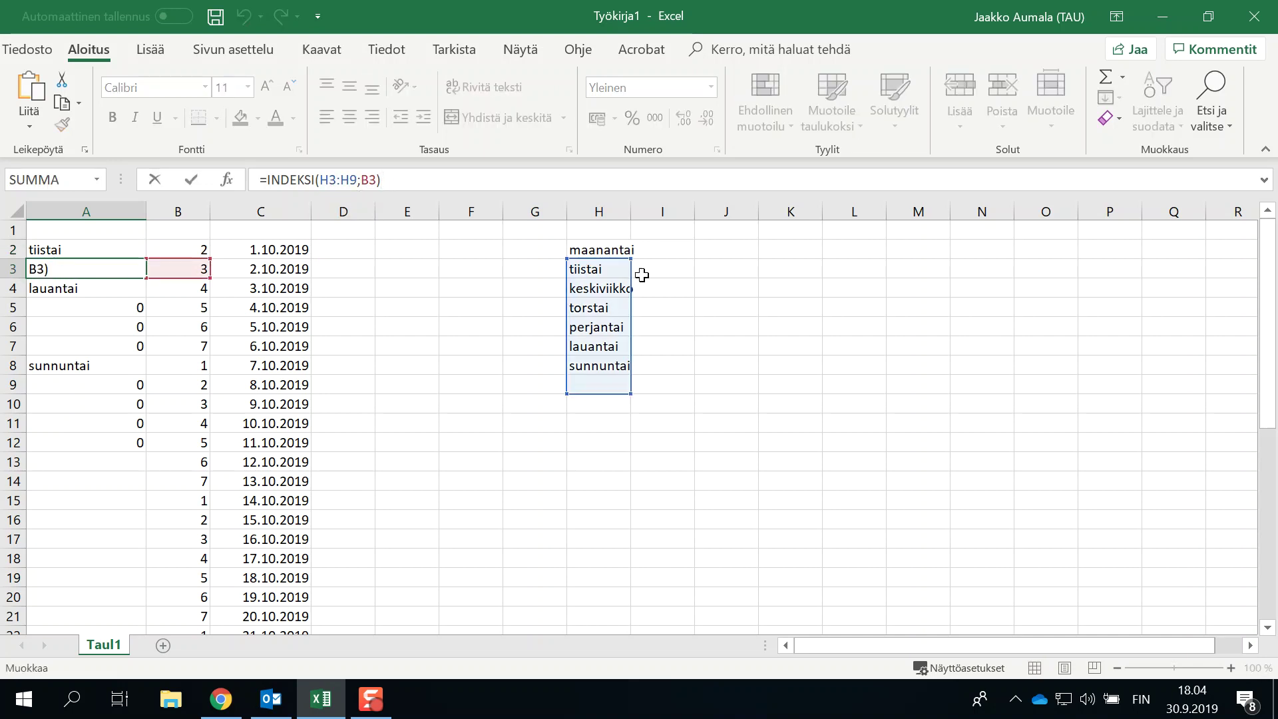
key("Return")
left_click(389, 179)
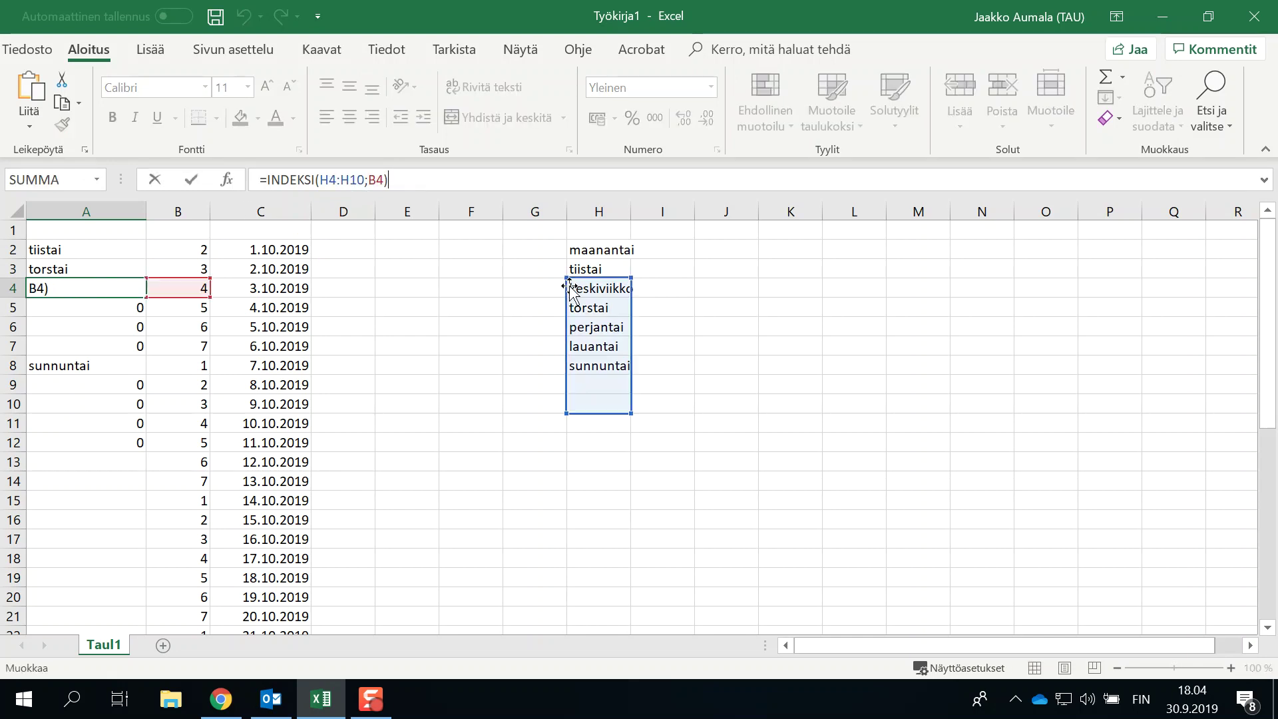
key("Return")
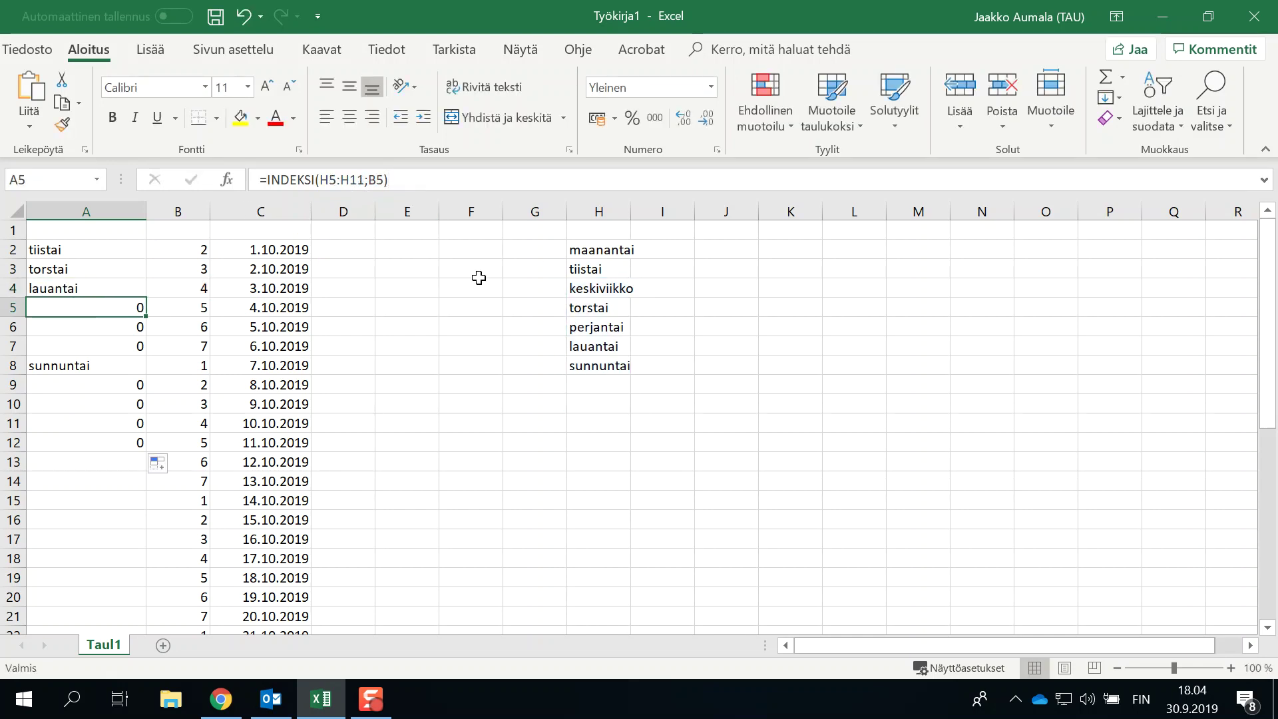
left_click(440, 187)
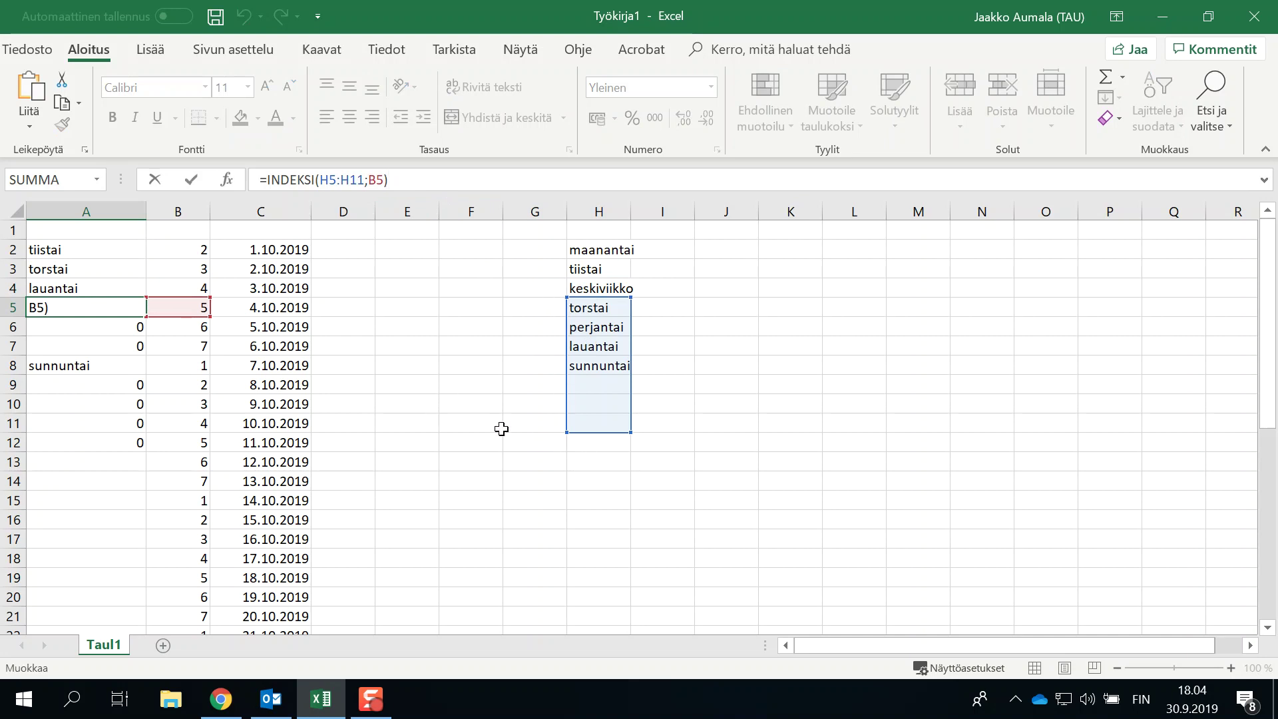
key("ctrl+Return")
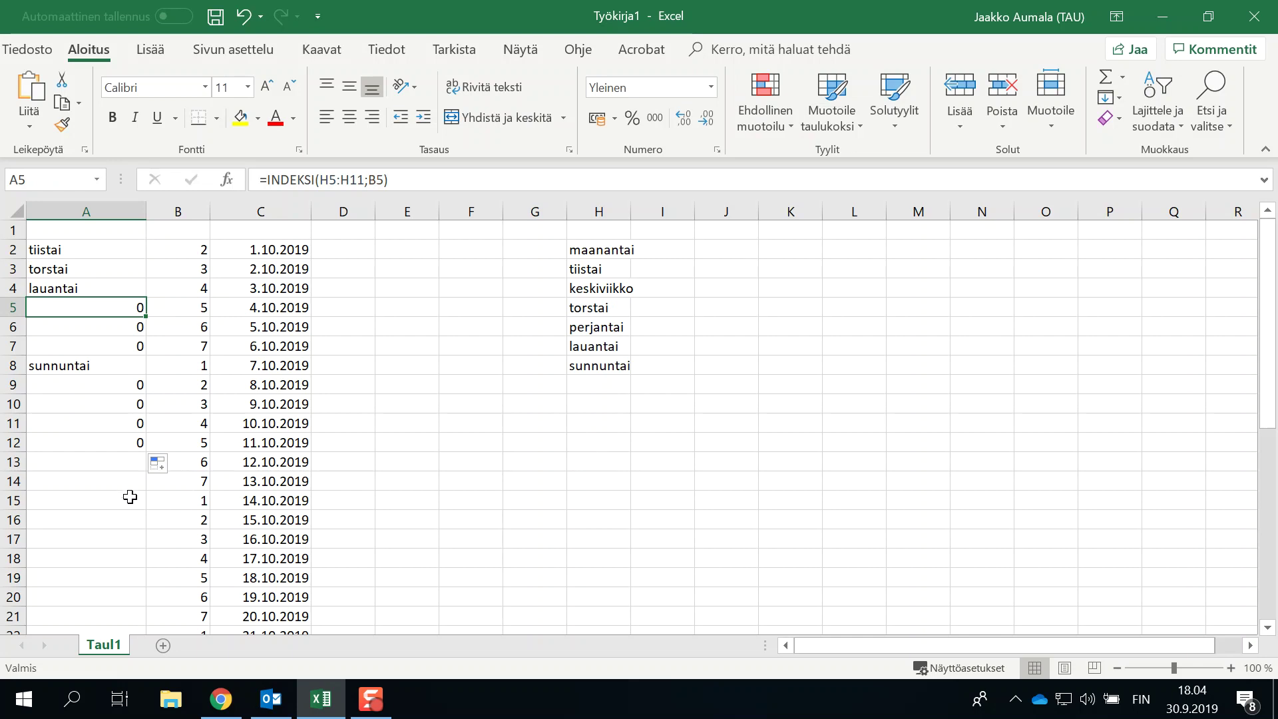
left_click_drag(123, 483, 100, 269)
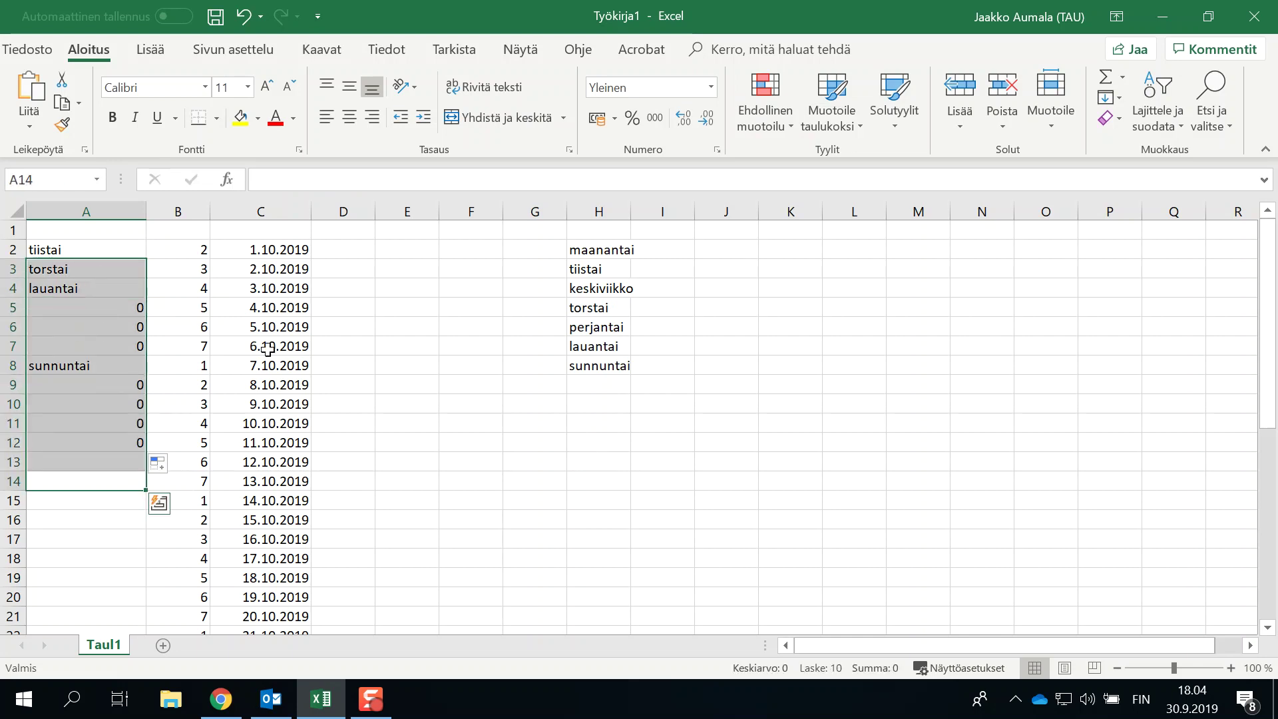
key("Delete")
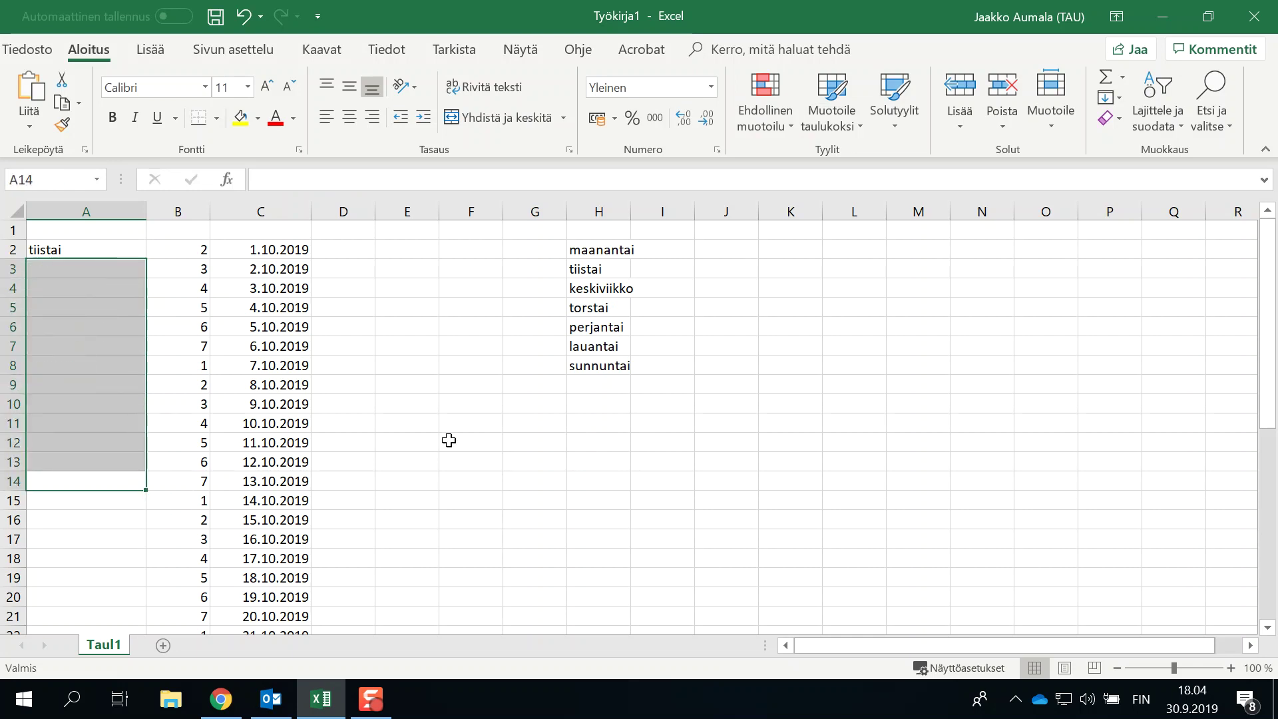
Edit A2's formula to =INDEKSI(H$2:H$8;B2), locking the lookup rows
left_click(61, 247)
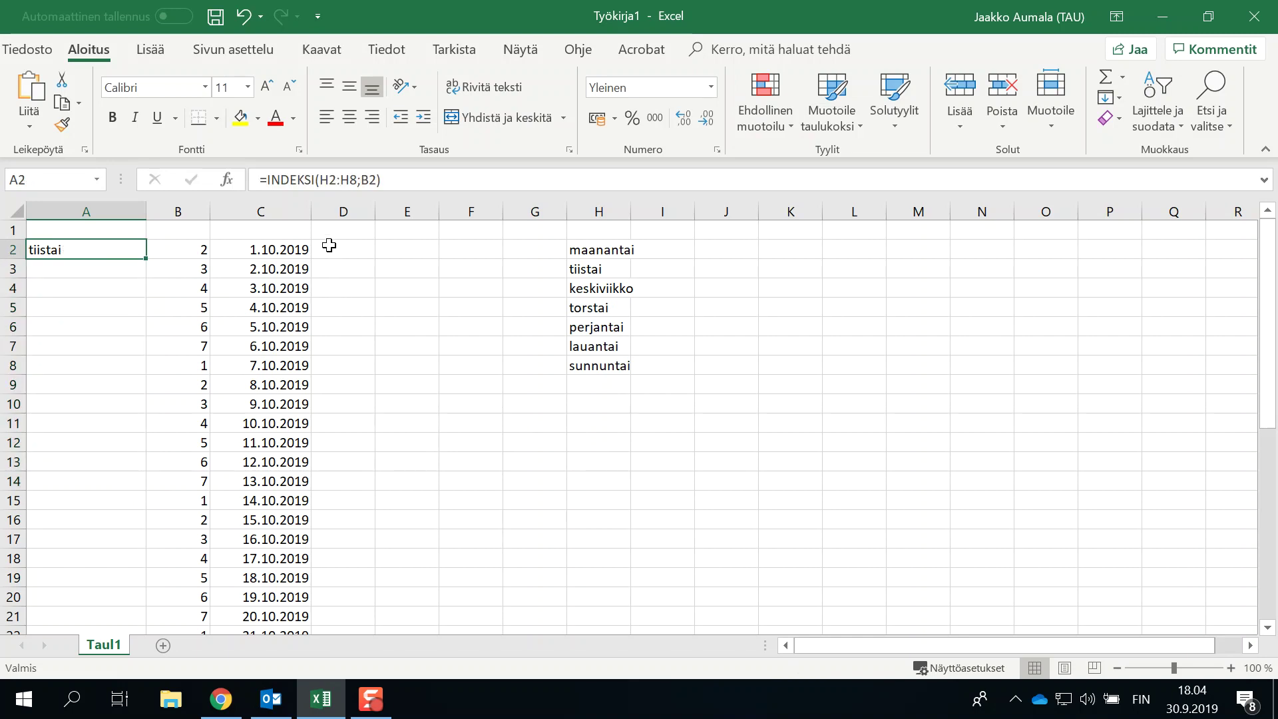
left_click(331, 184)
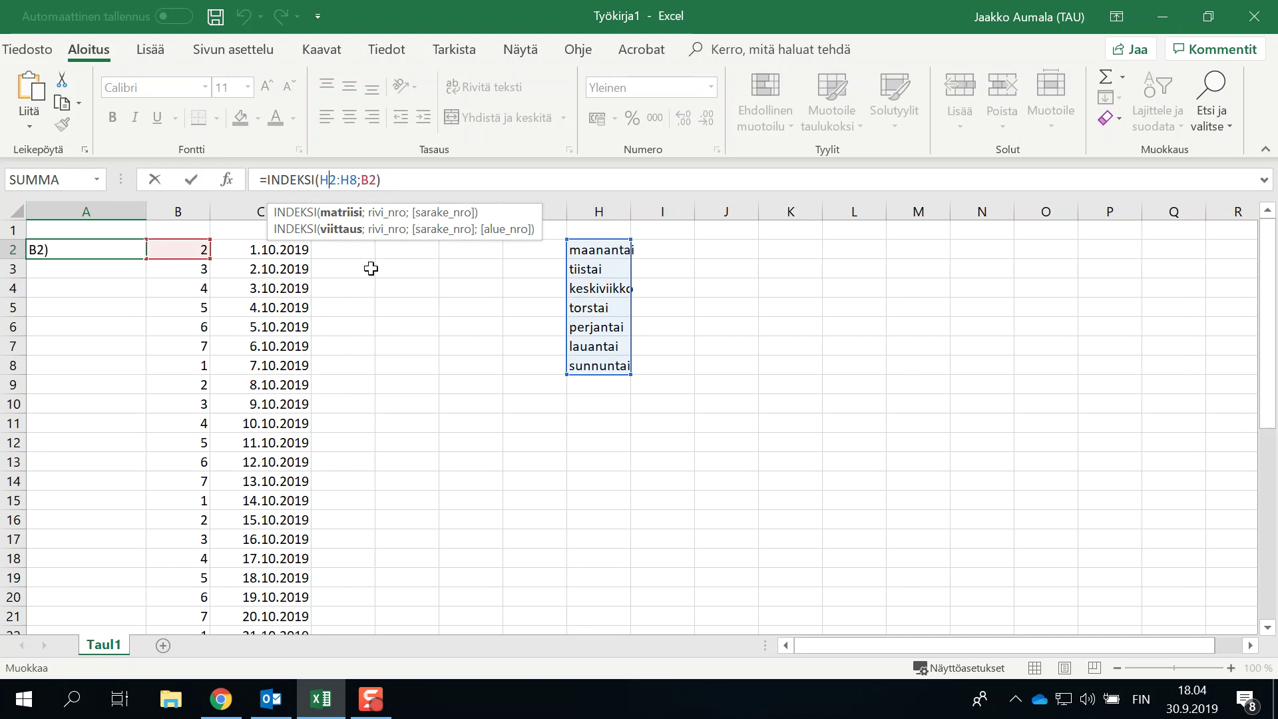
type("$")
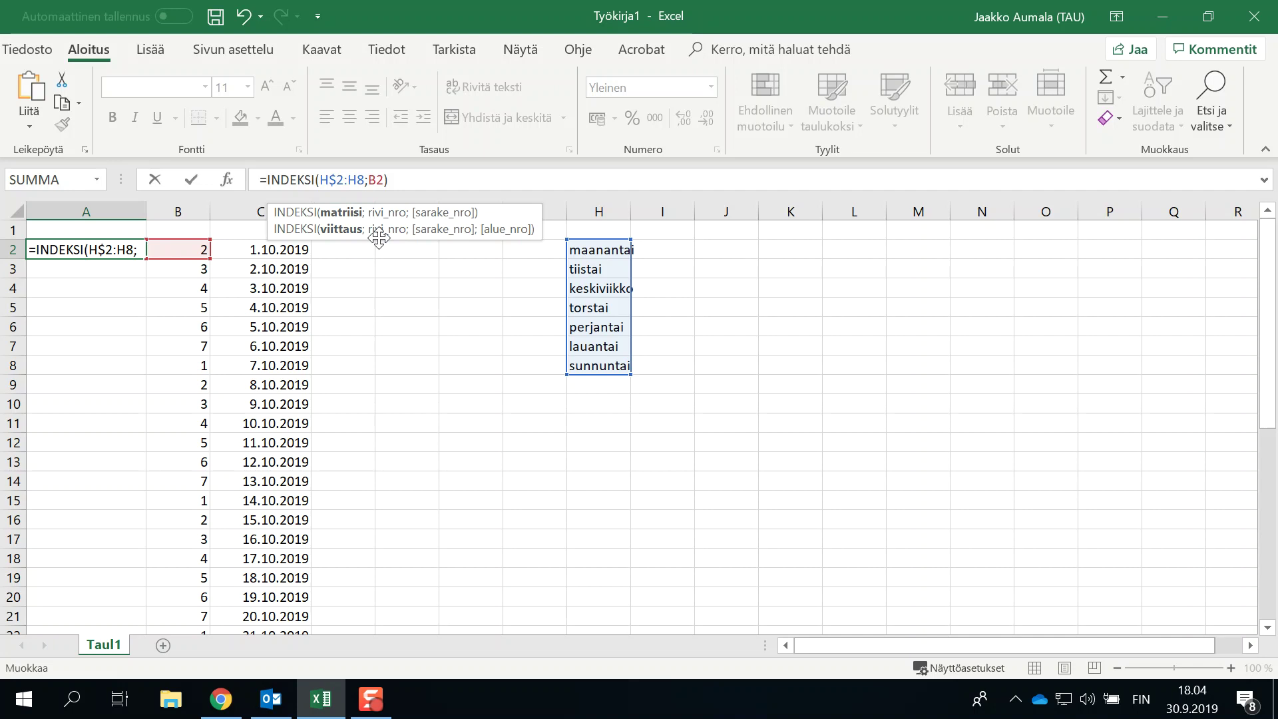
type("$")
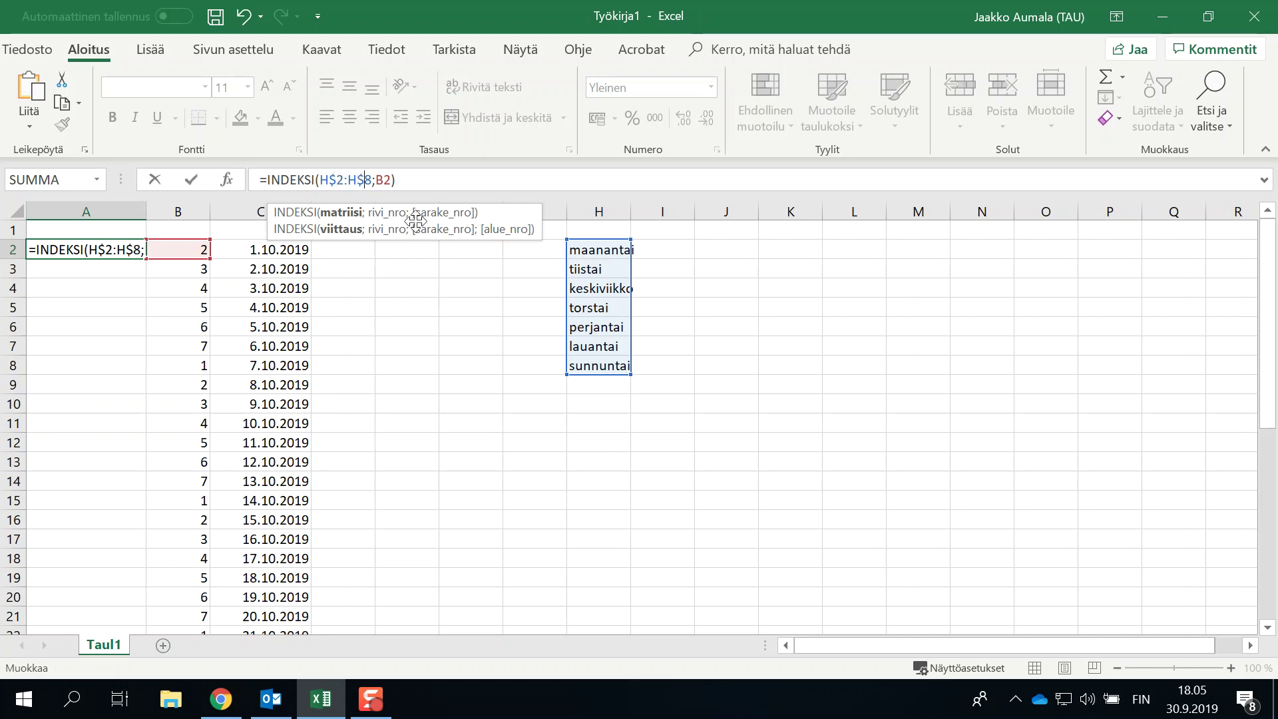
left_click(424, 179)
key("Return")
Fill the corrected A2 formula down column A and check A16's references
left_click(66, 252)
mouse_move(146, 258)
left_mouse_down()
mouse_move(100, 433)
mouse_move(147, 633)
left_mouse_up()
scroll(433, 453, "up", 2)
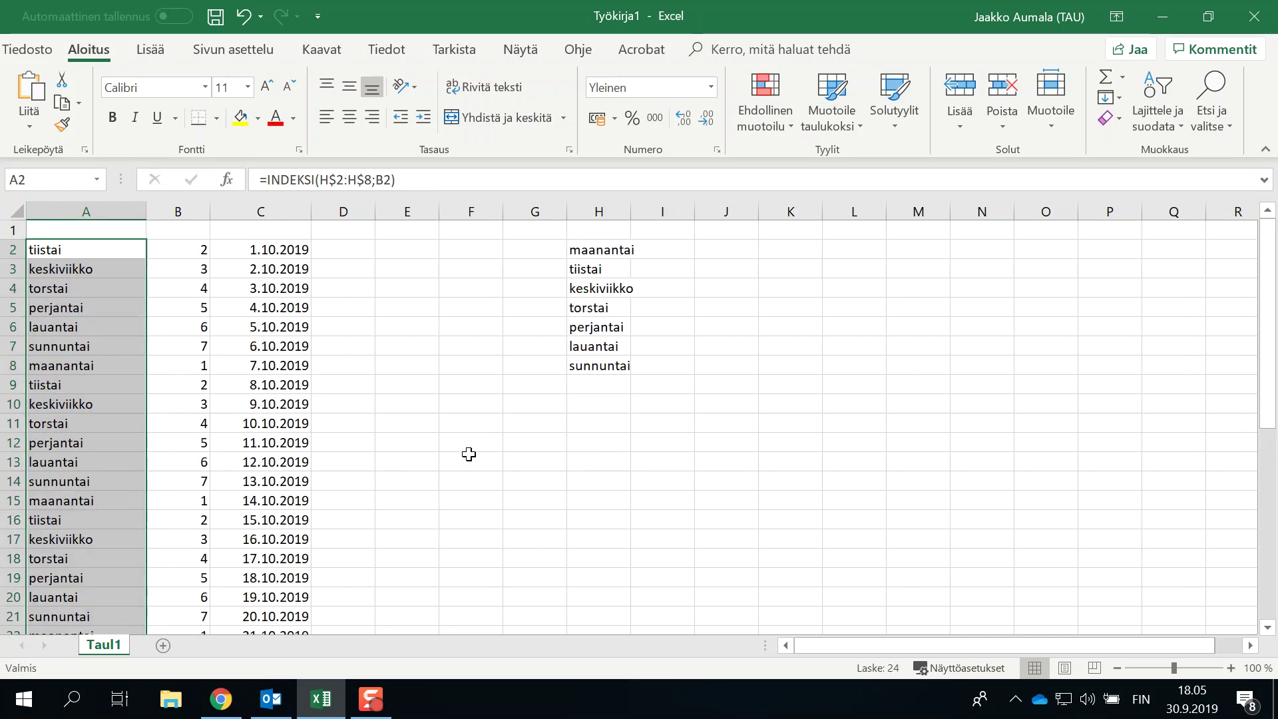
left_click(469, 459)
left_click(64, 522)
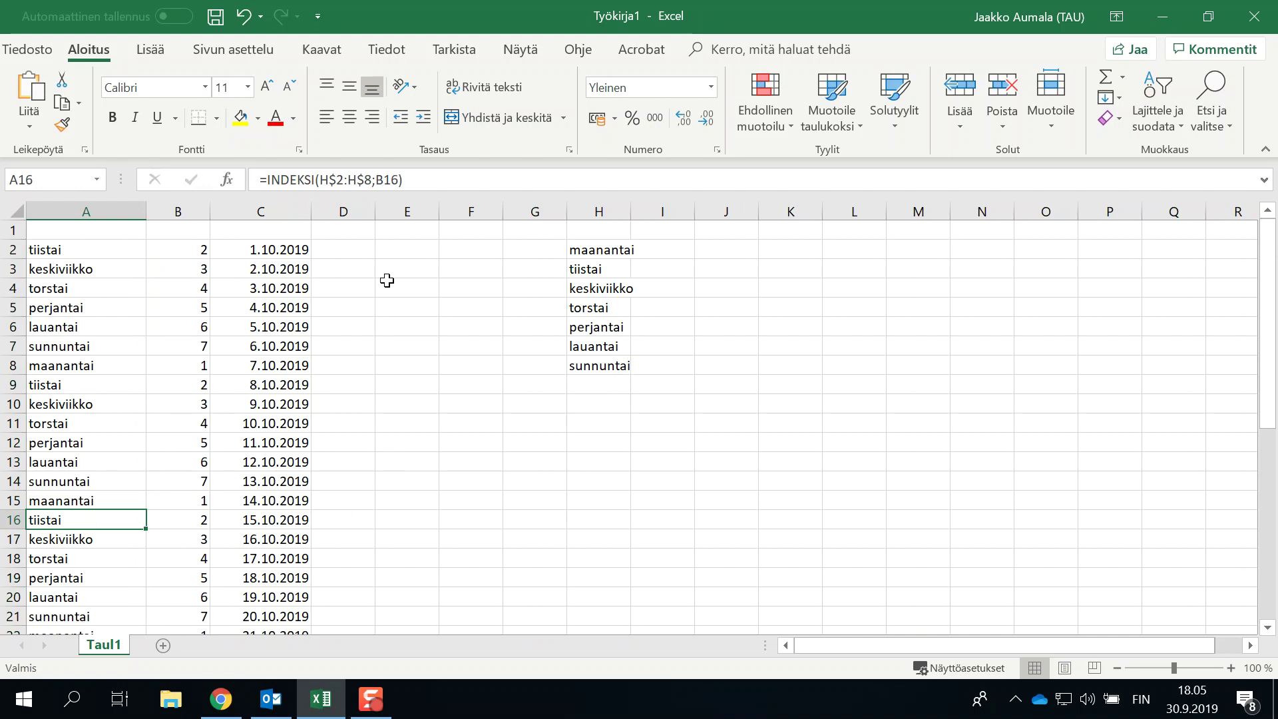
left_click(417, 181)
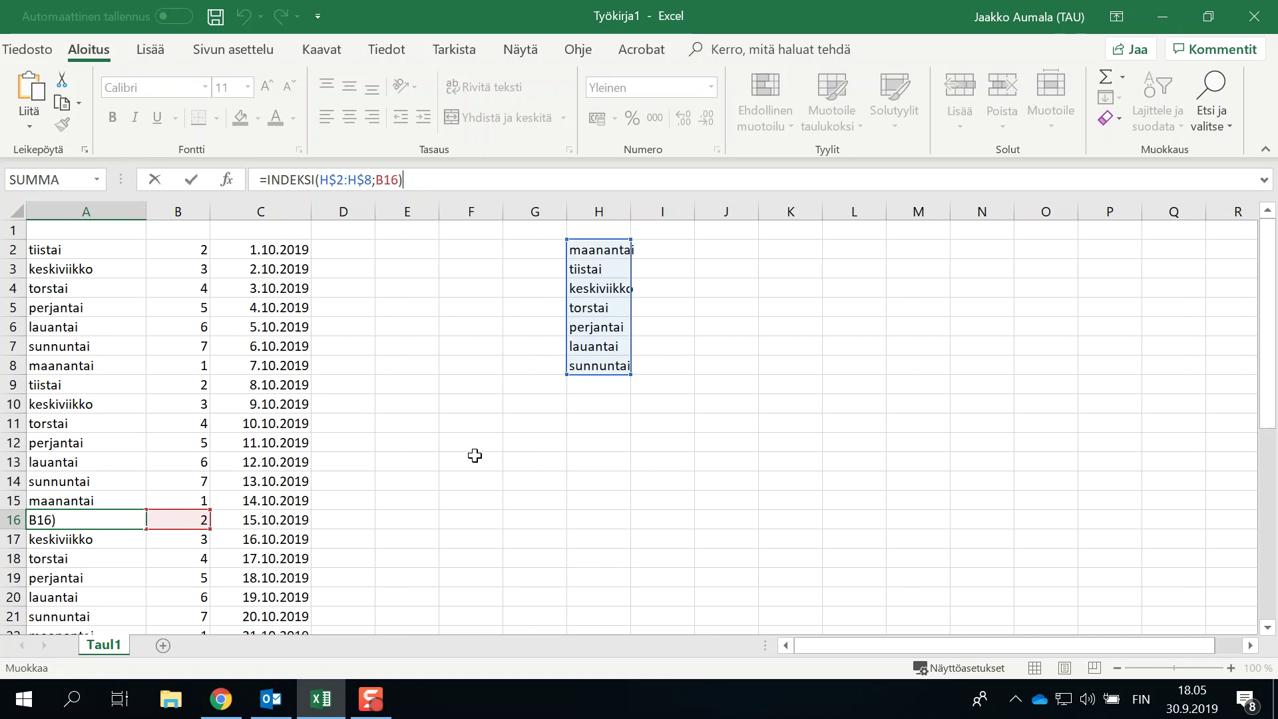
Erase the filled weekday formulas below A2 by dragging the fill back up
scroll(427, 466, "down", 3)
left_click(100, 538)
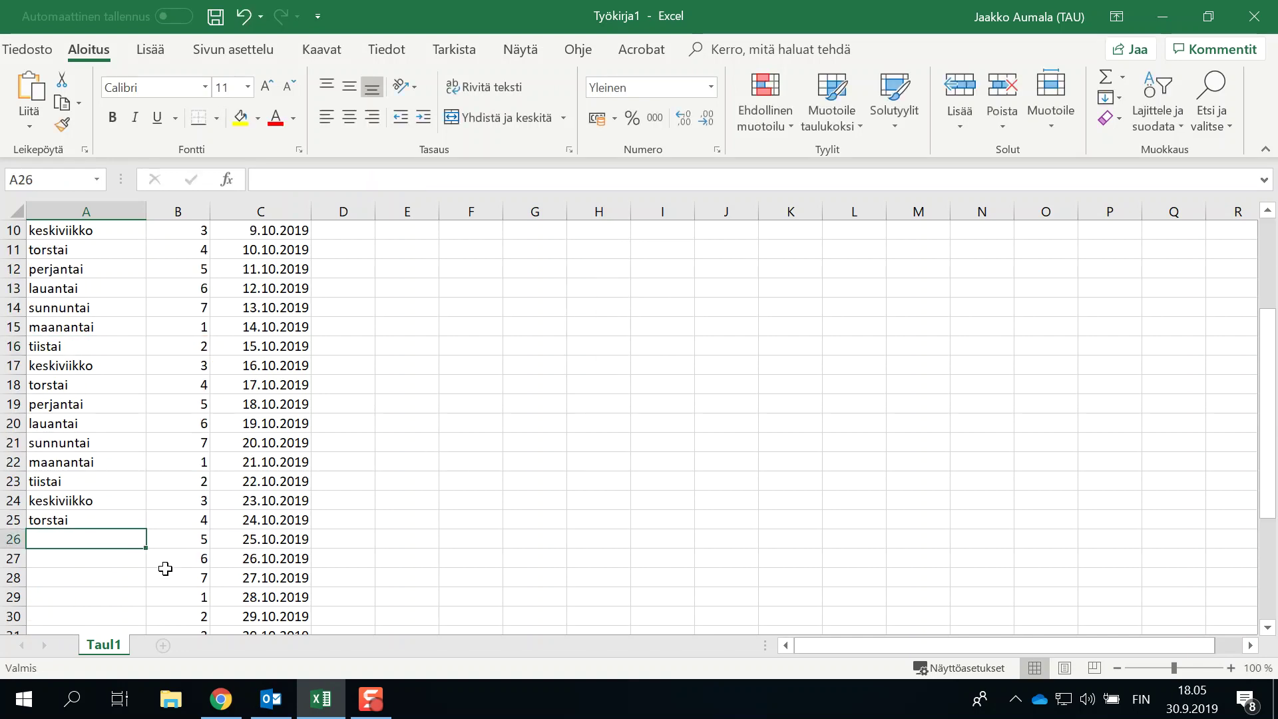
mouse_move(146, 550)
left_mouse_down()
mouse_move(150, 157)
mouse_move(126, 259)
mouse_move(166, 271)
left_mouse_up()
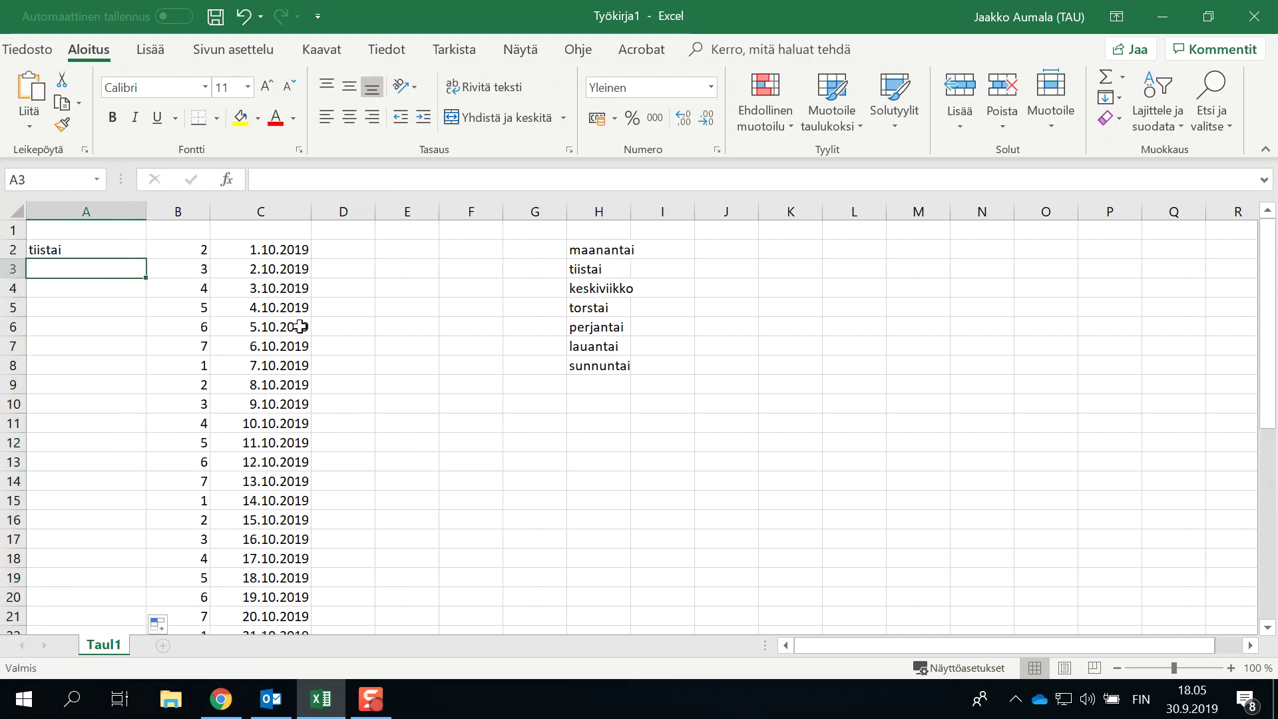
left_click_drag(598, 257, 598, 366)
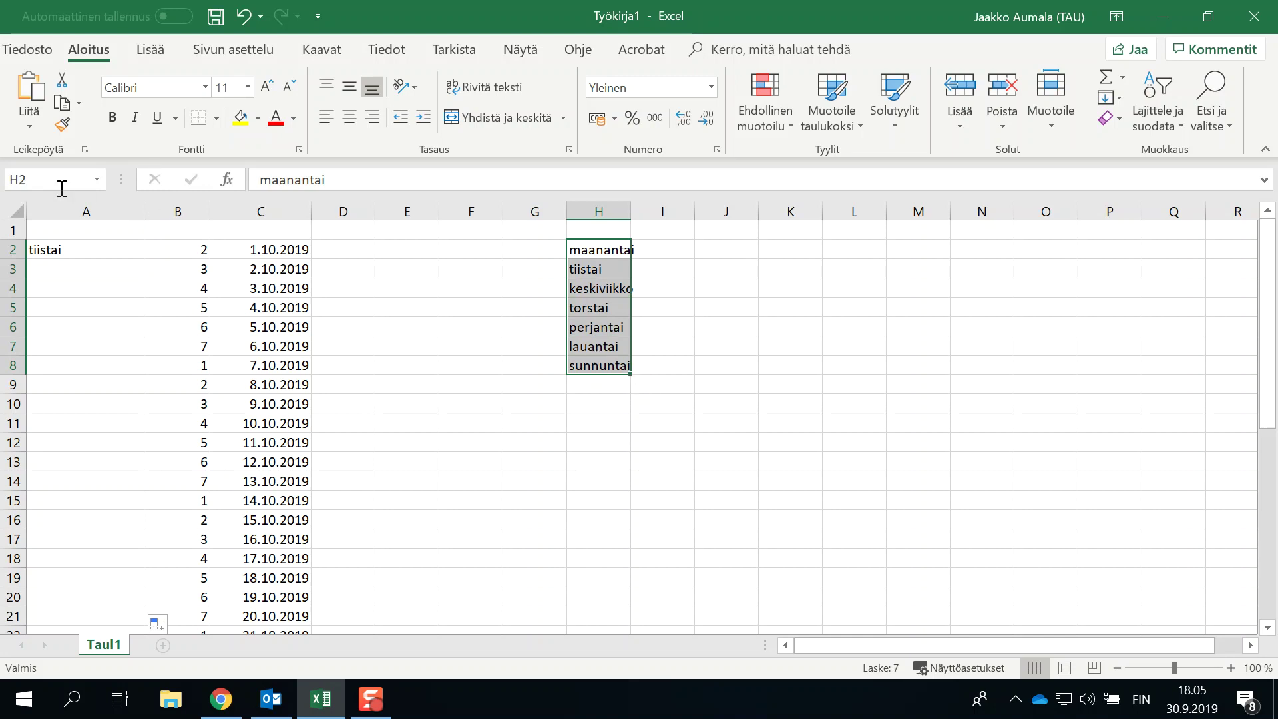
Name the H2:H8 range viikonpäivät using the Name Box
left_click(44, 176)
type("viikonpäivät")
key("Return")
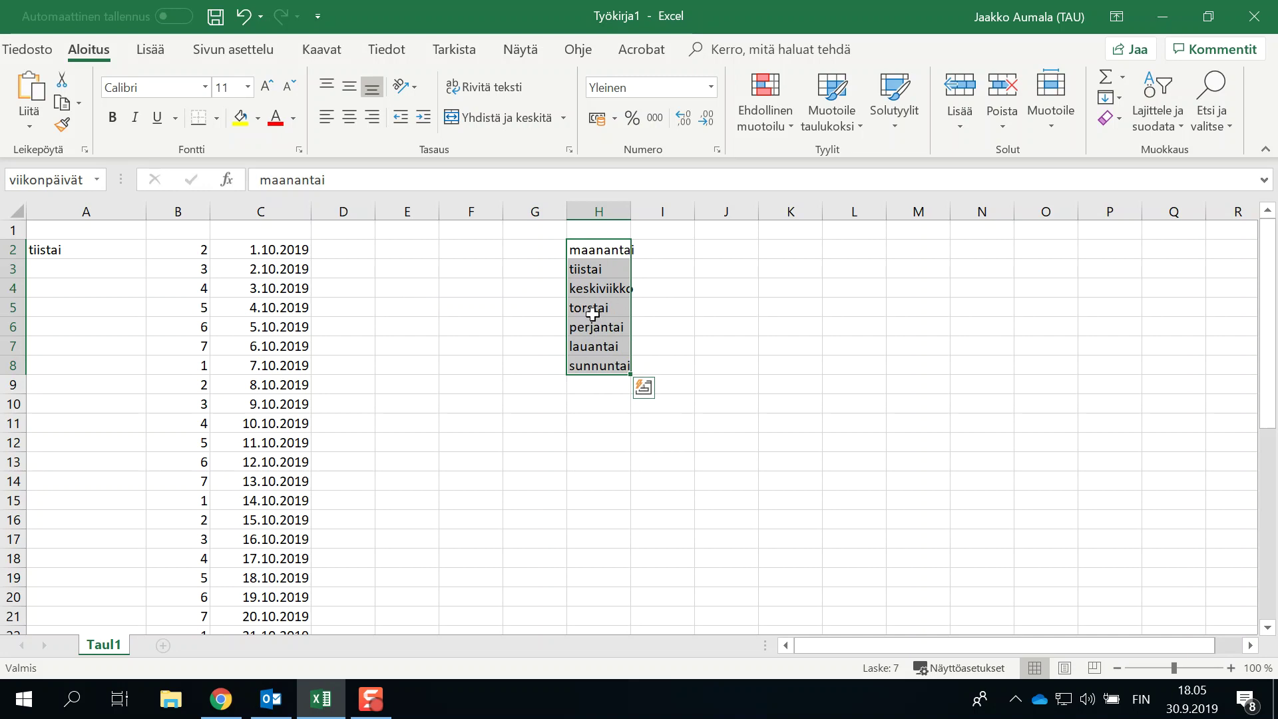
left_click(82, 252)
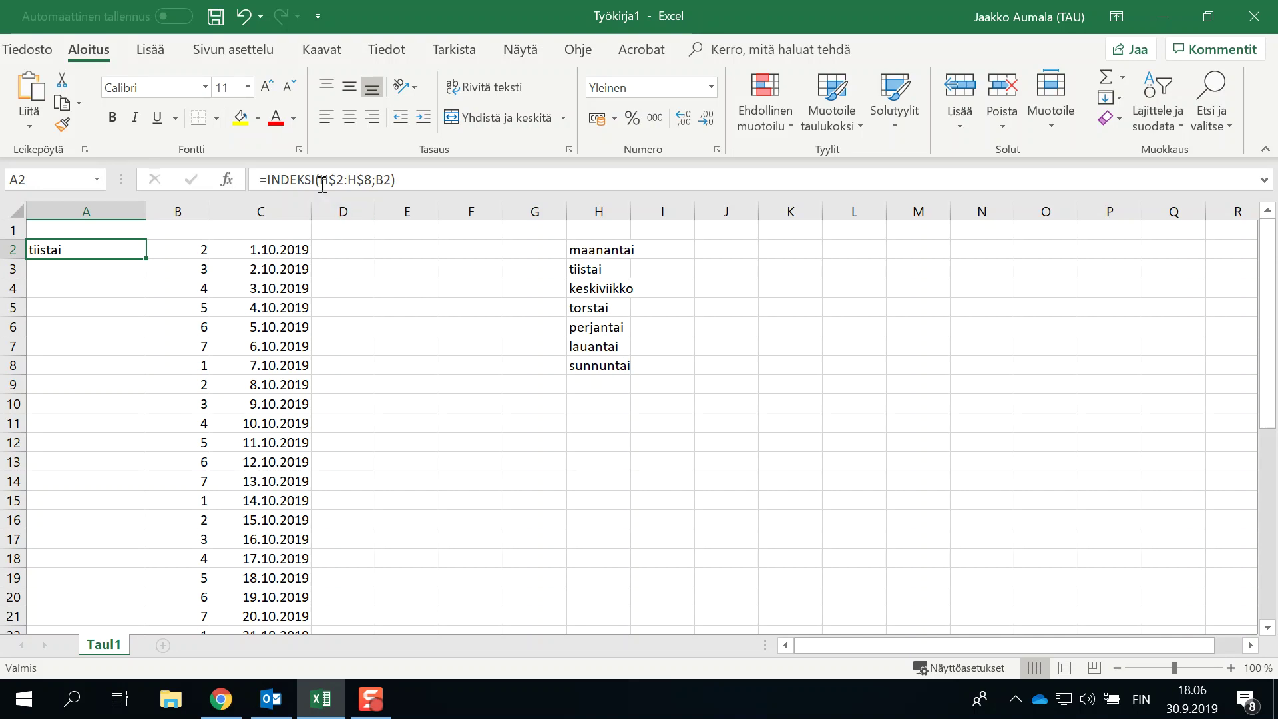
Replace H$2:H$8 in A2 so the formula reads =INDEKSI(viikonpäivät;B2)
left_click_drag(320, 185, 371, 184)
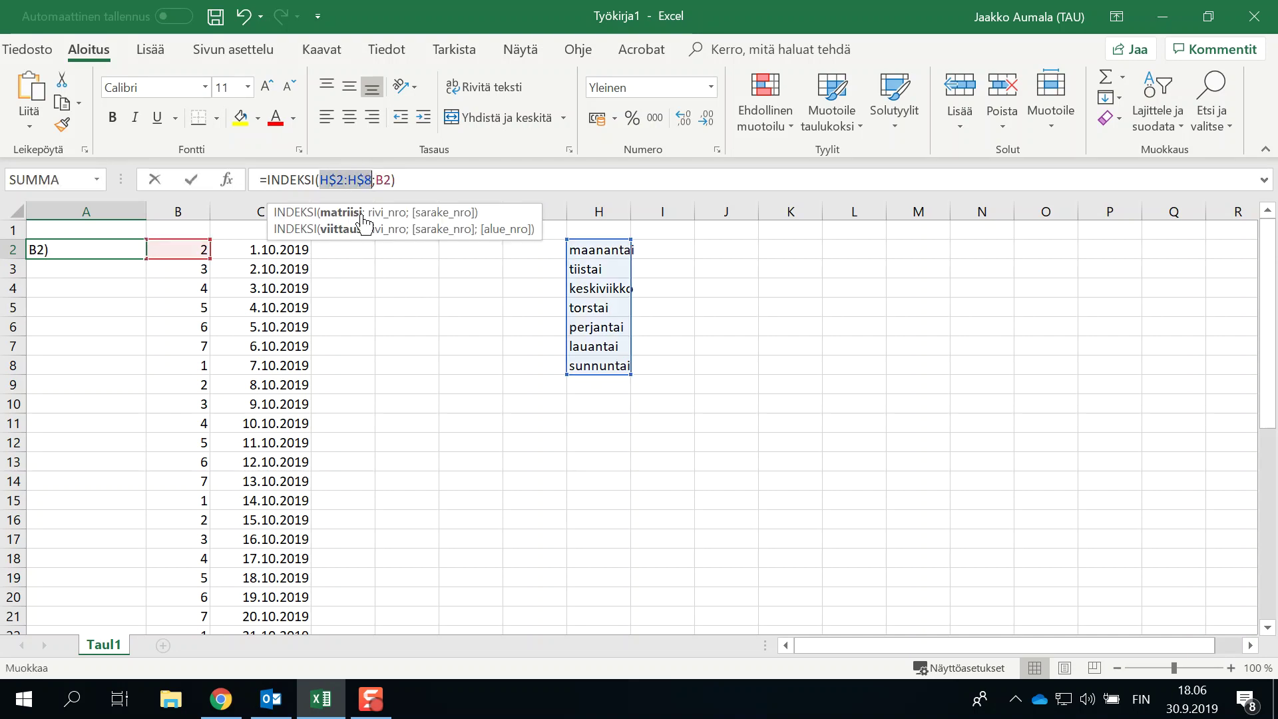
key("BackSpace")
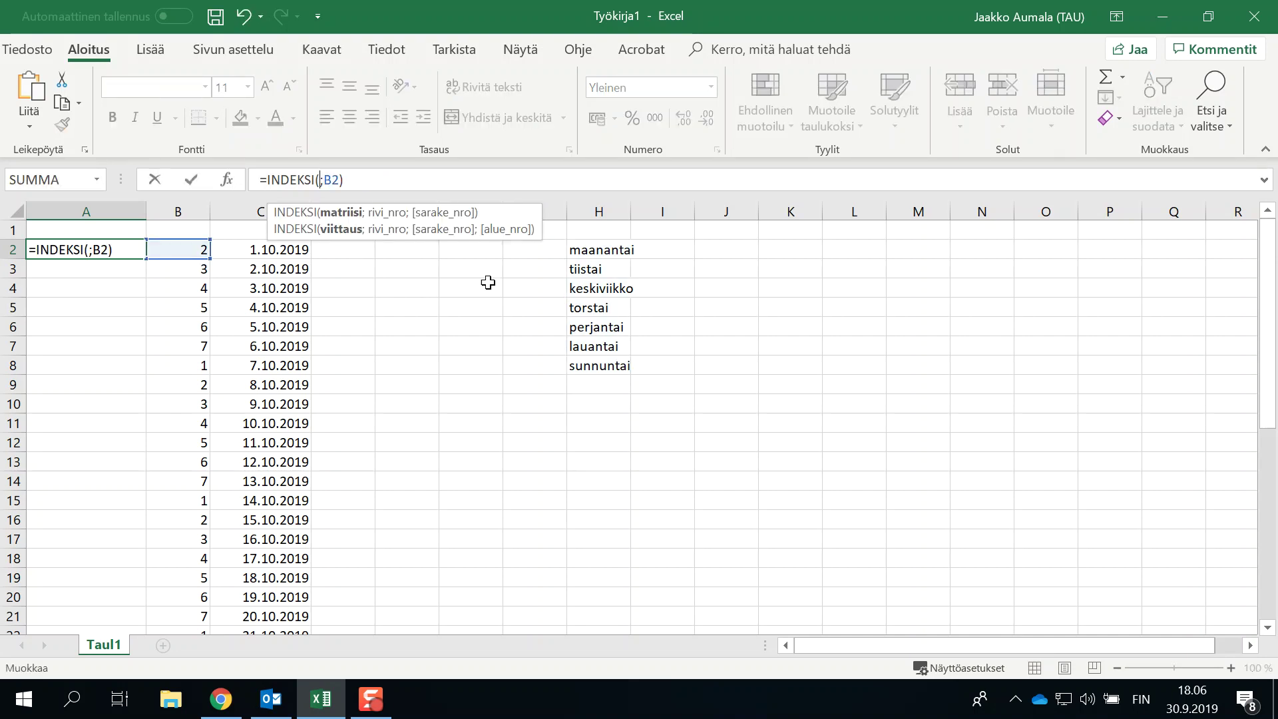
left_click_drag(584, 249, 586, 365)
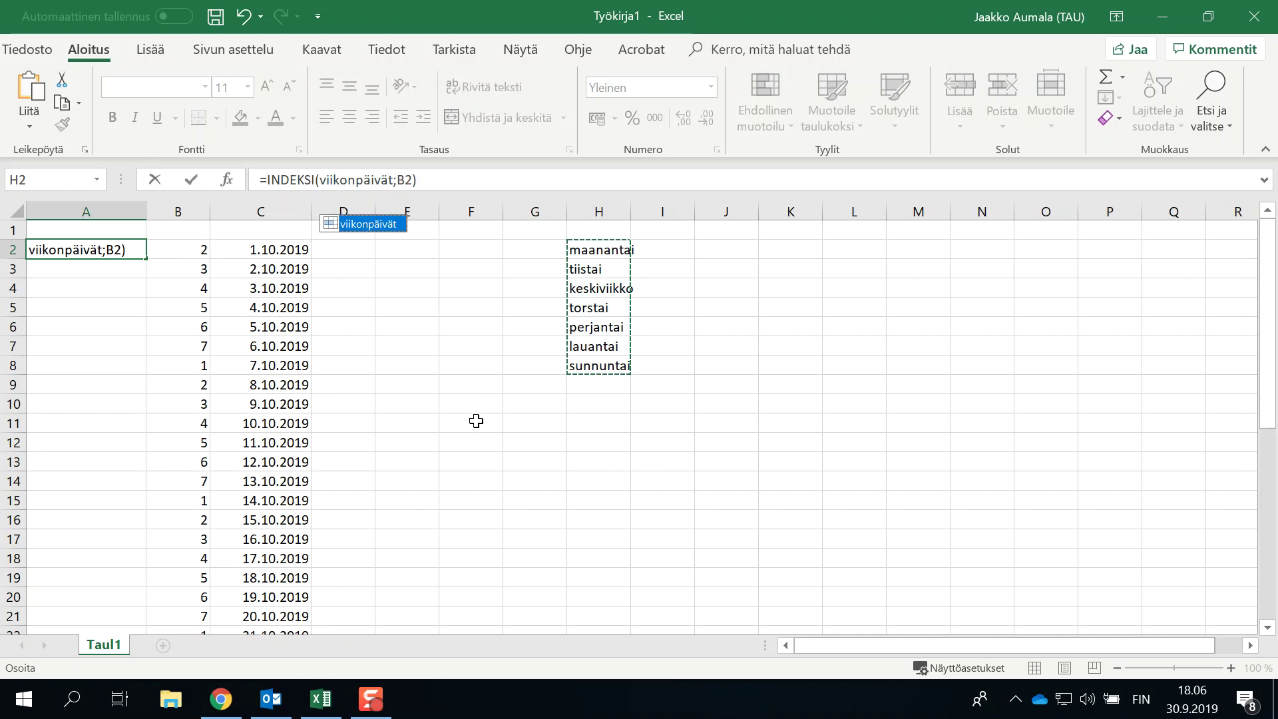
left_click(444, 184)
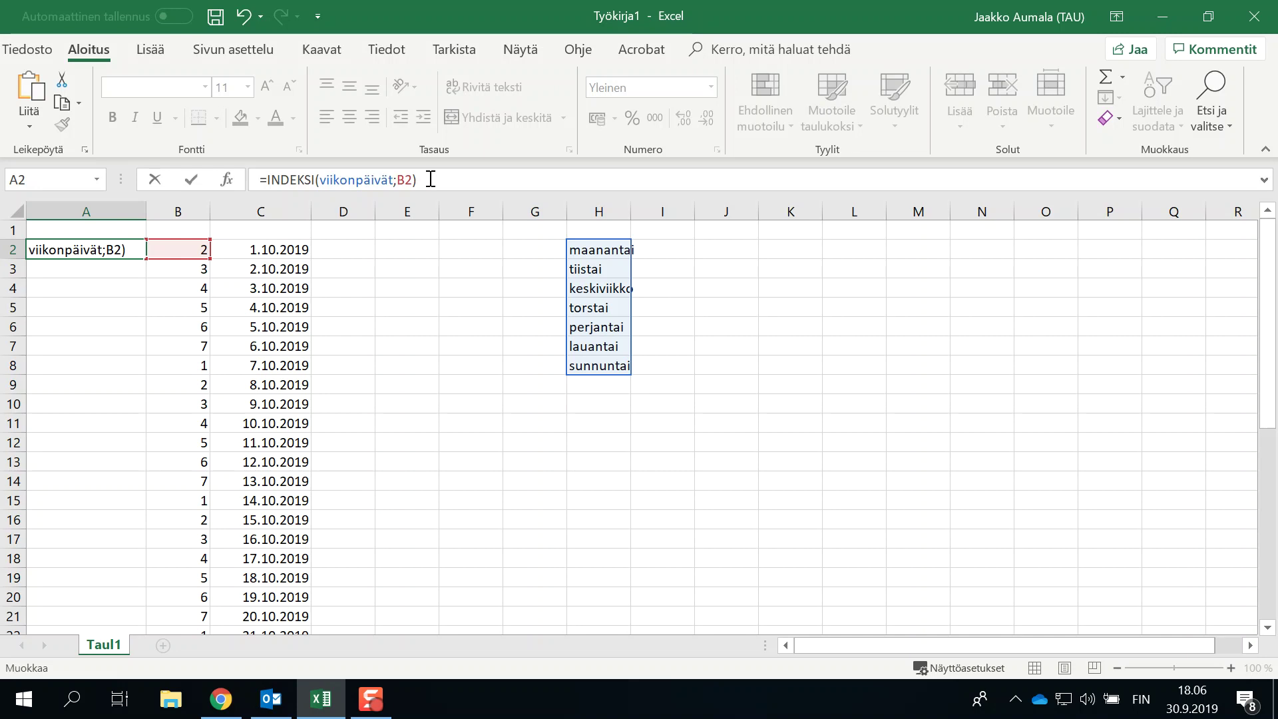
key("Return")
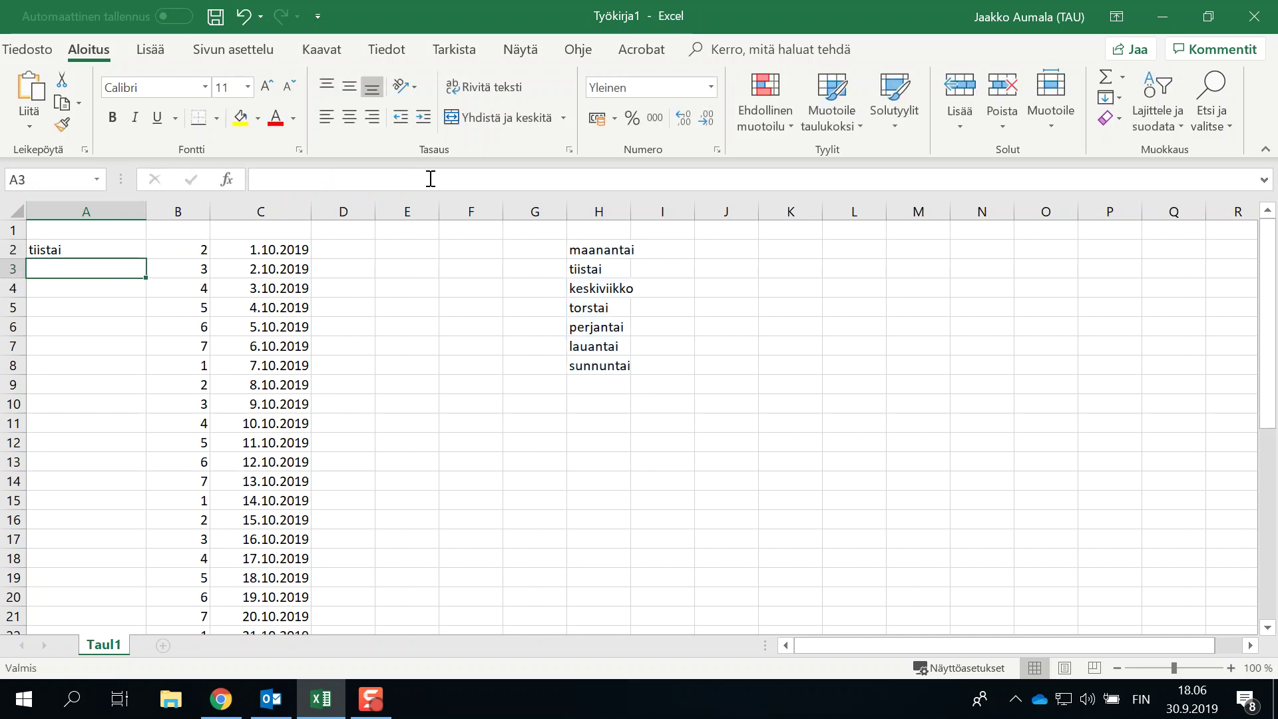
left_click(96, 252)
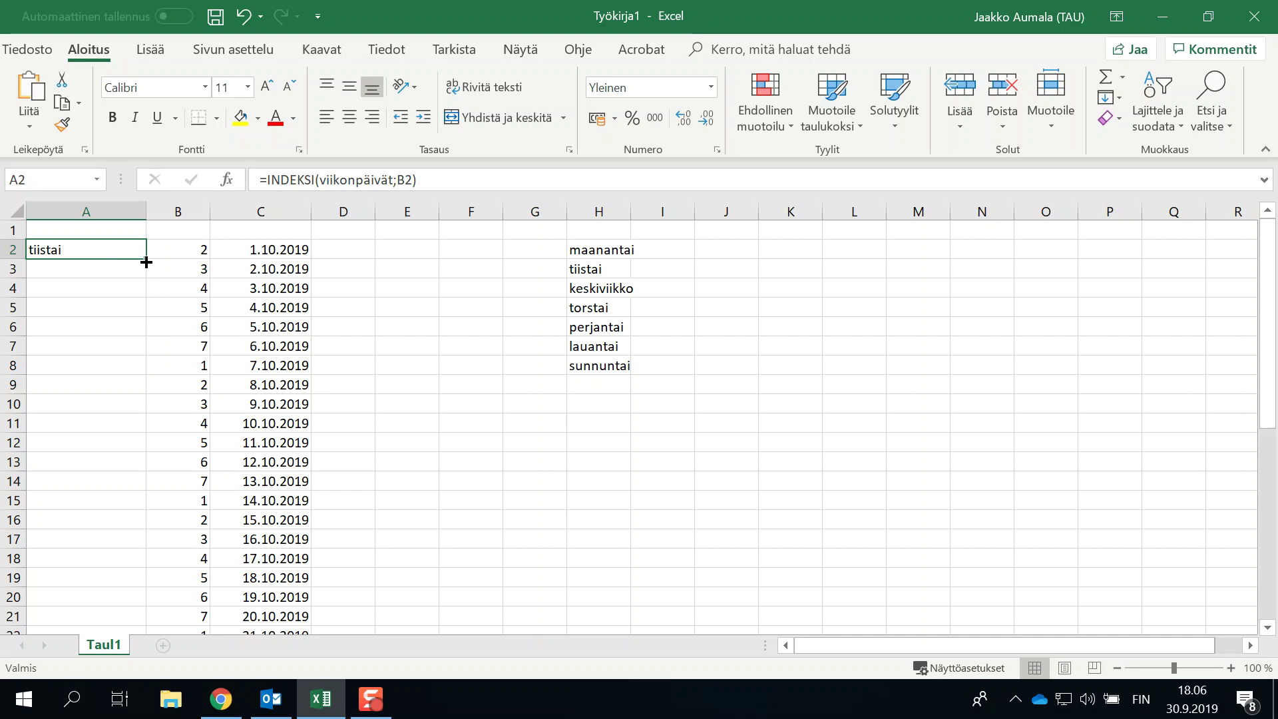
Fill =INDEKSI(viikonpäivät;B…) from A2 down to A21 and verify A17 shows keskiviikko
left_click_drag(146, 259, 116, 616)
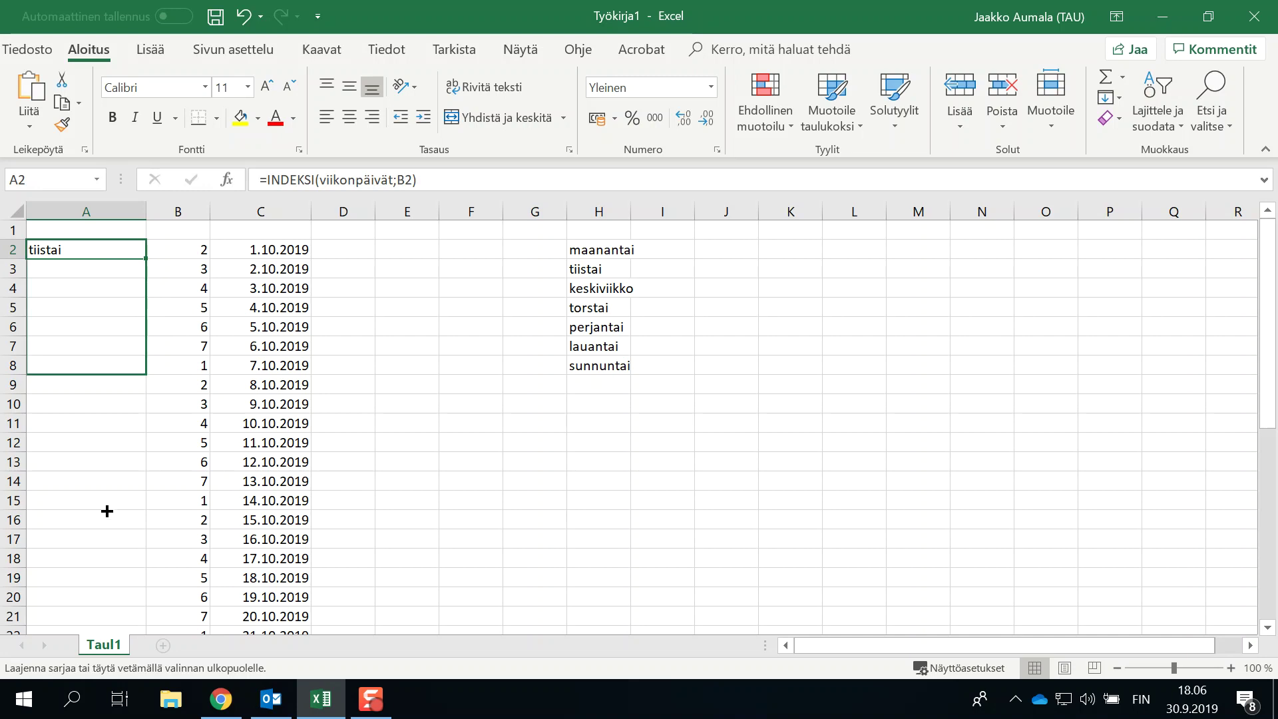
left_click(558, 500)
left_click(64, 537)
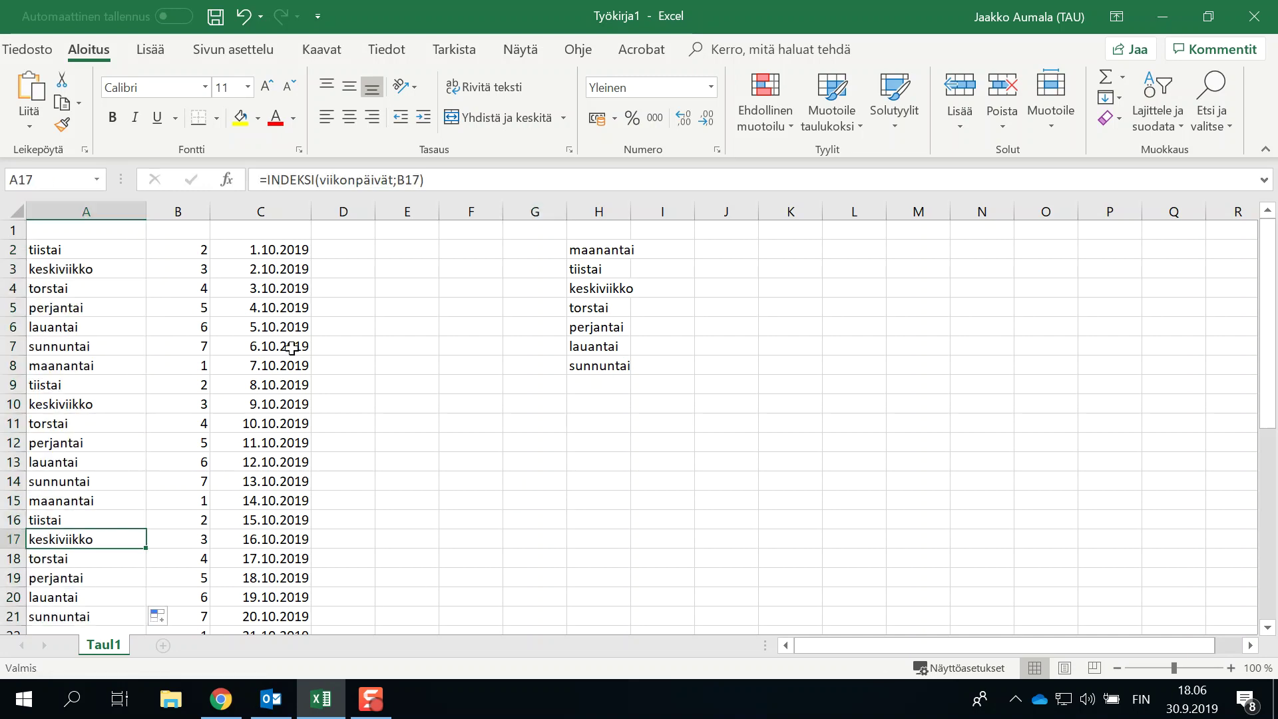
left_click(434, 189)
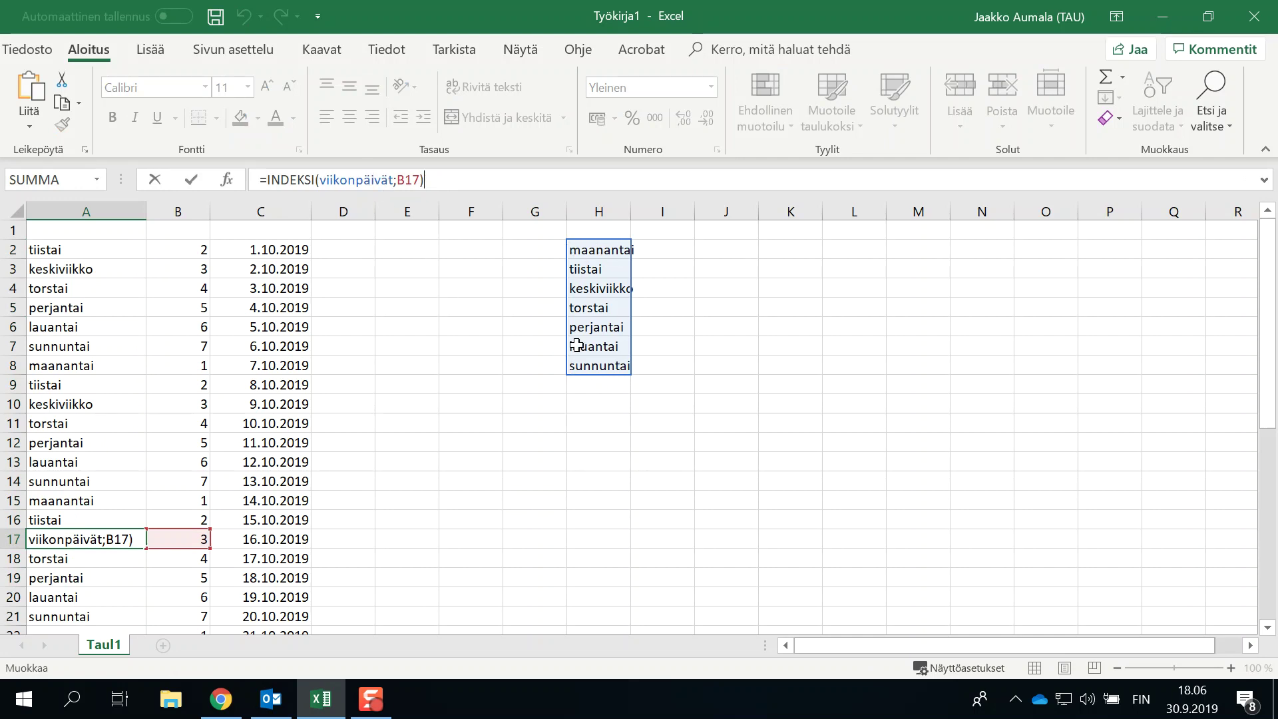
key("ctrl+Return")
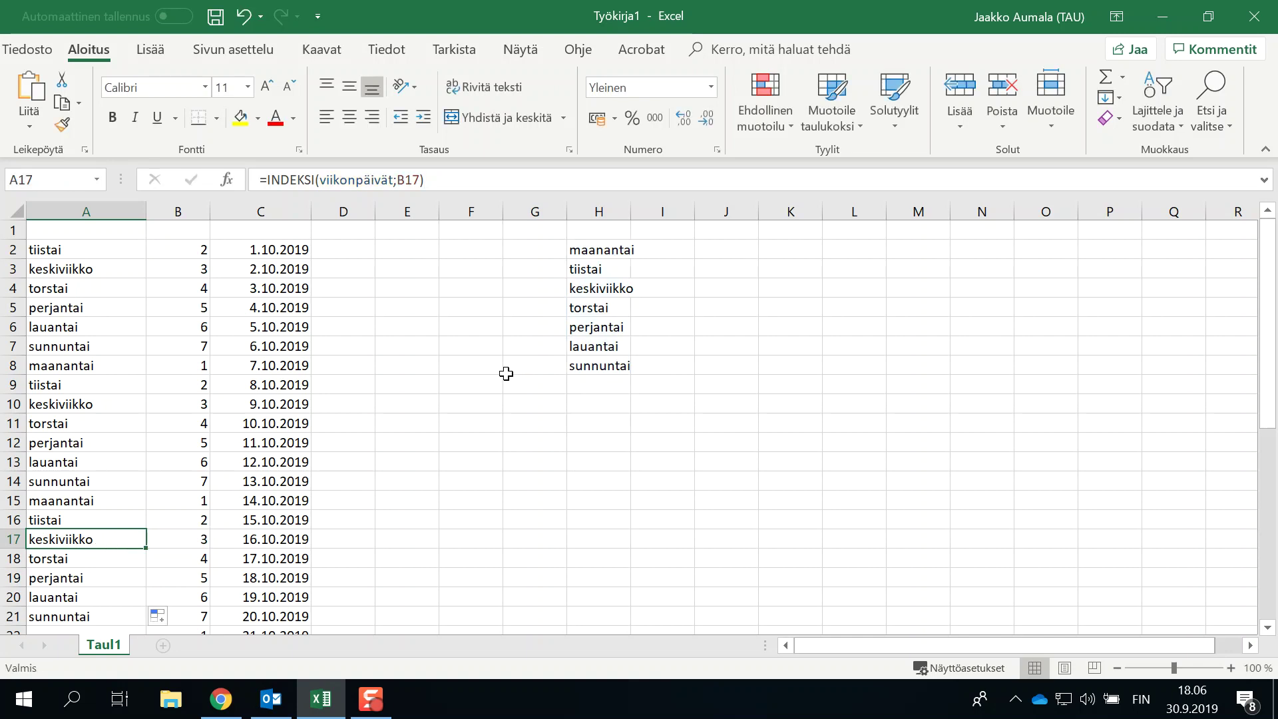